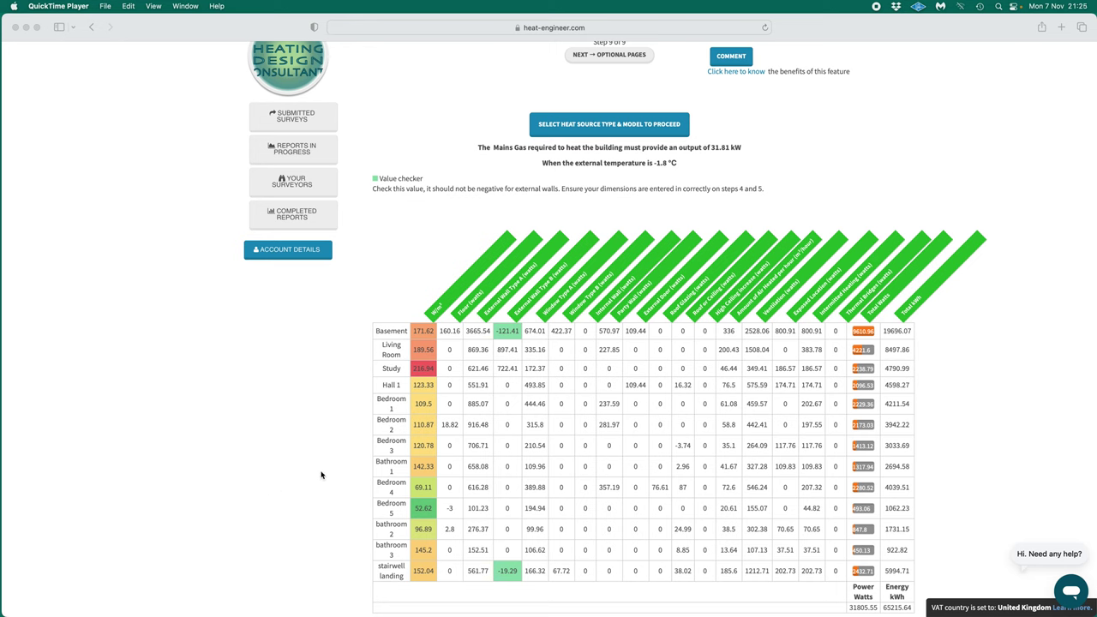
# Confirm the Mains Gas heat source at 55 °C maximum flow and continue to Optional Pages.
pyautogui.scroll(5, 499, 363)
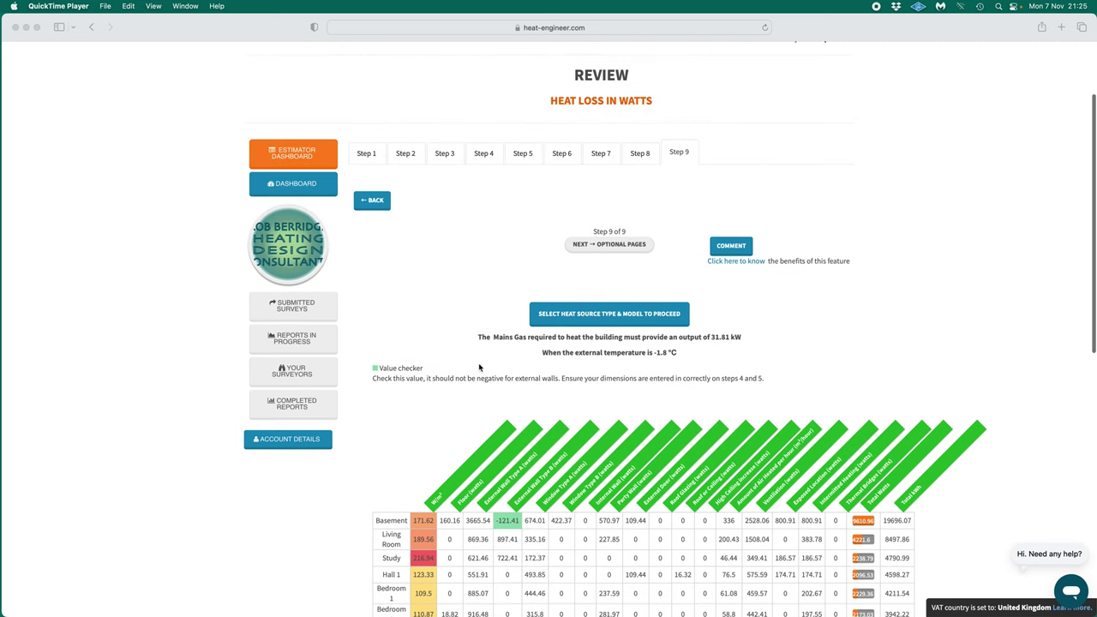
pyautogui.scroll(-4, 531, 439)
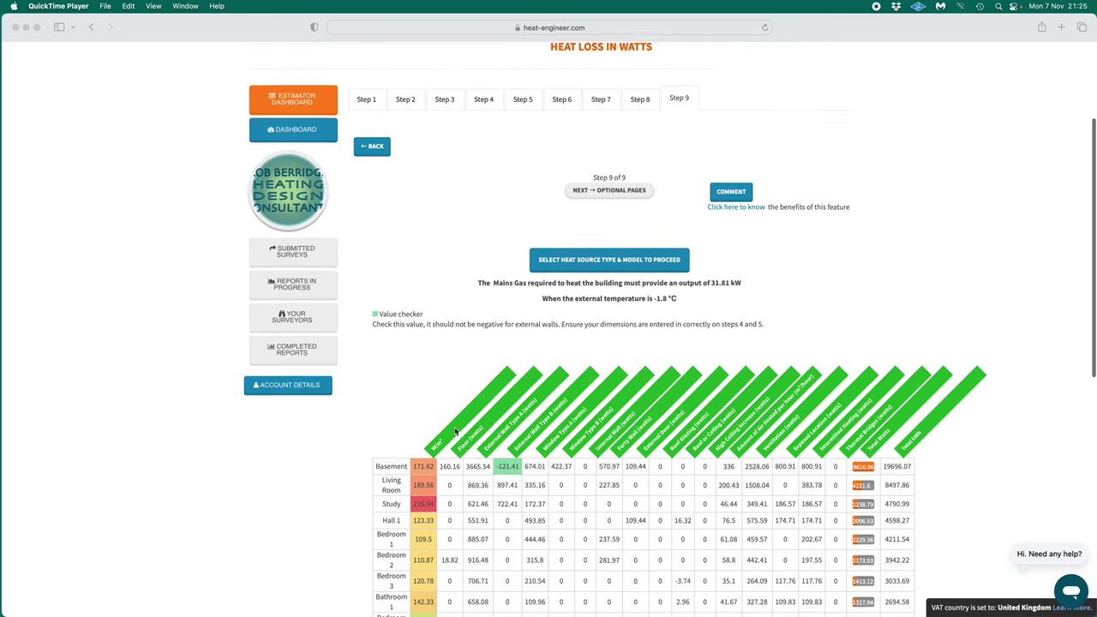
pyautogui.scroll(2, 519, 387)
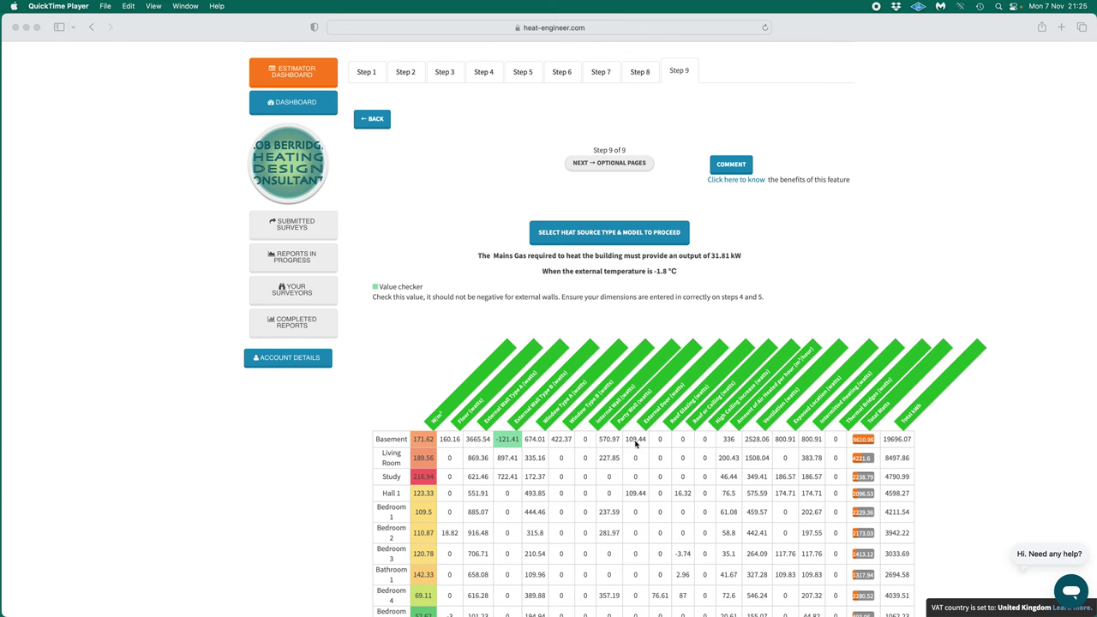
pyautogui.scroll(-3, 638, 445)
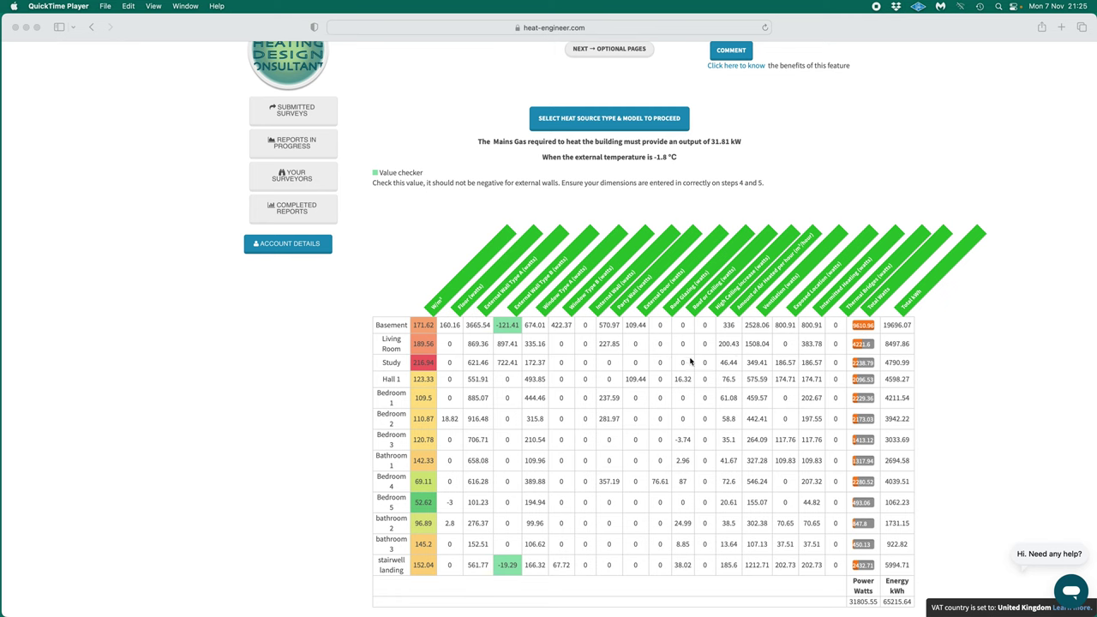
pyautogui.scroll(3, 593, 387)
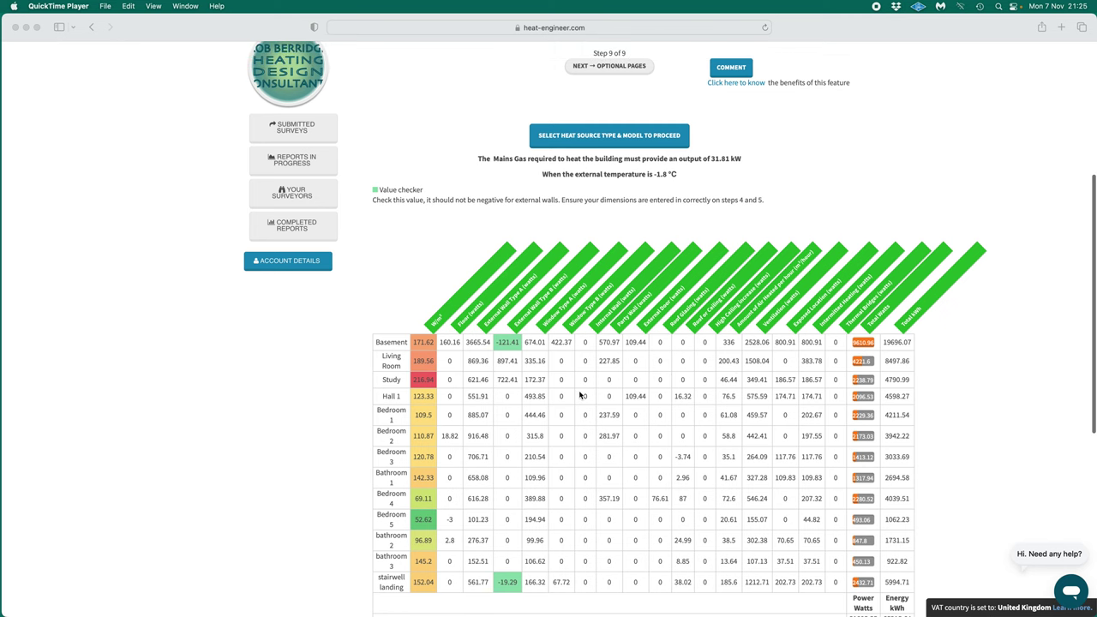
pyautogui.scroll(2, 665, 393)
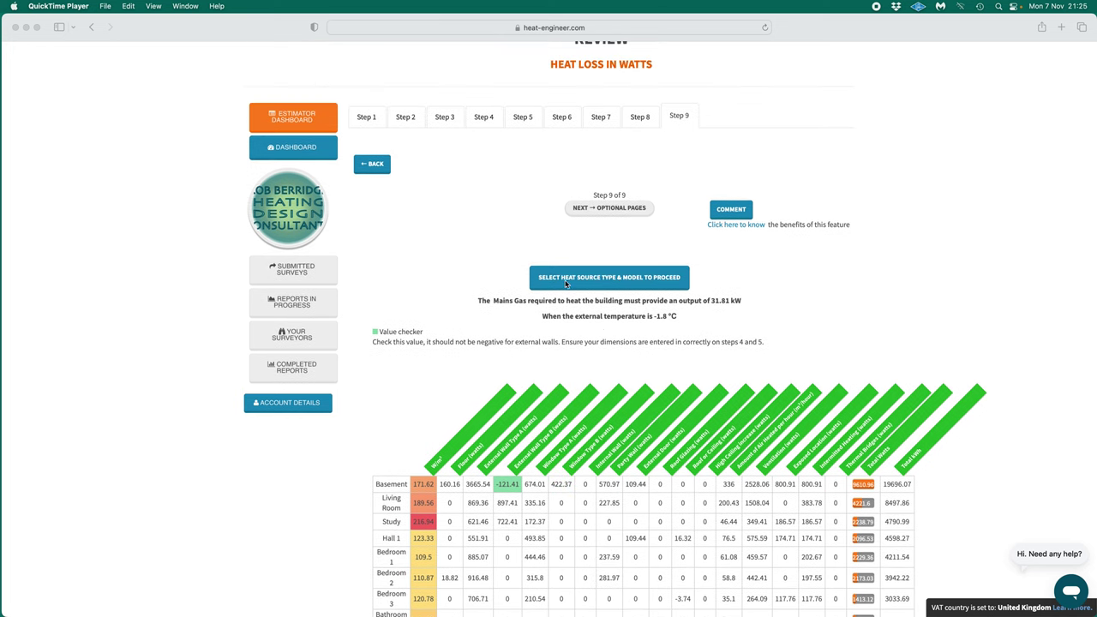
pyautogui.click(620, 282)
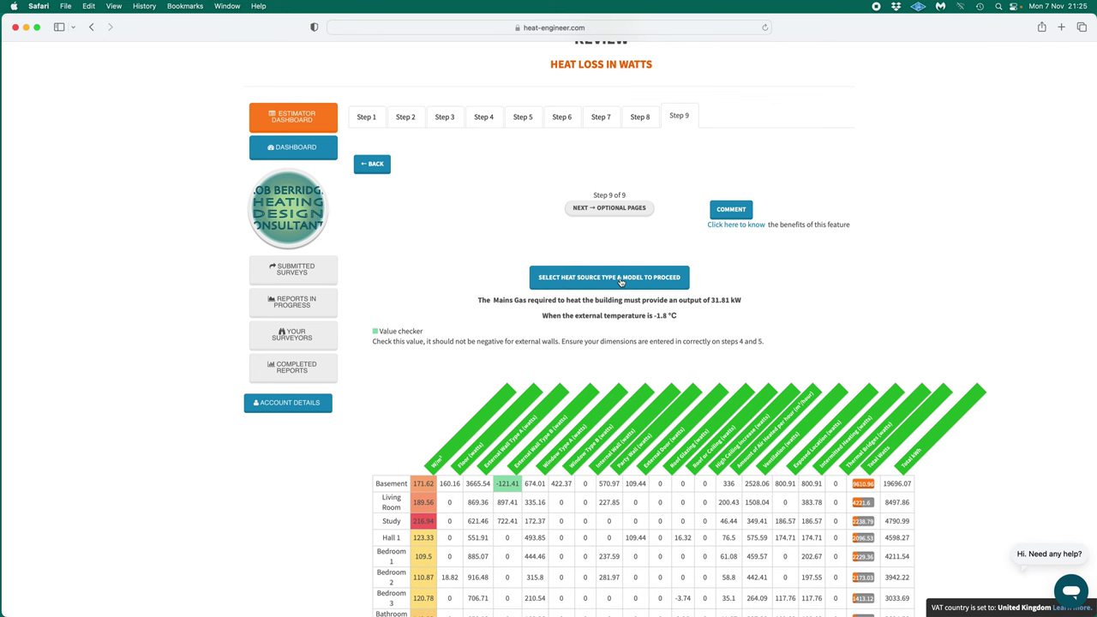
pyautogui.click(620, 283)
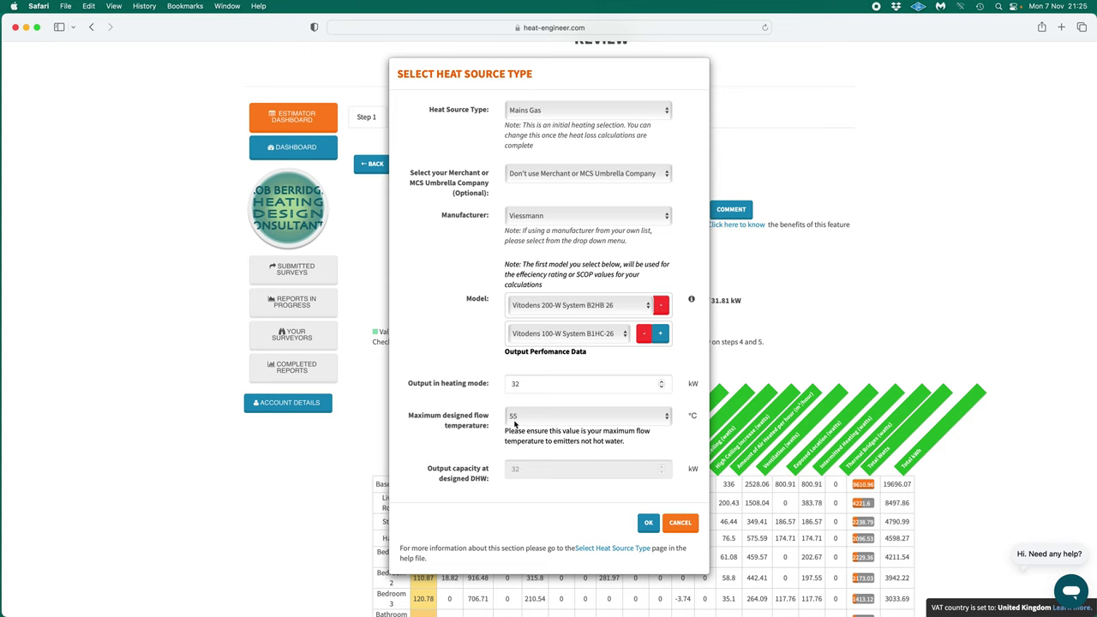
pyautogui.click(538, 417)
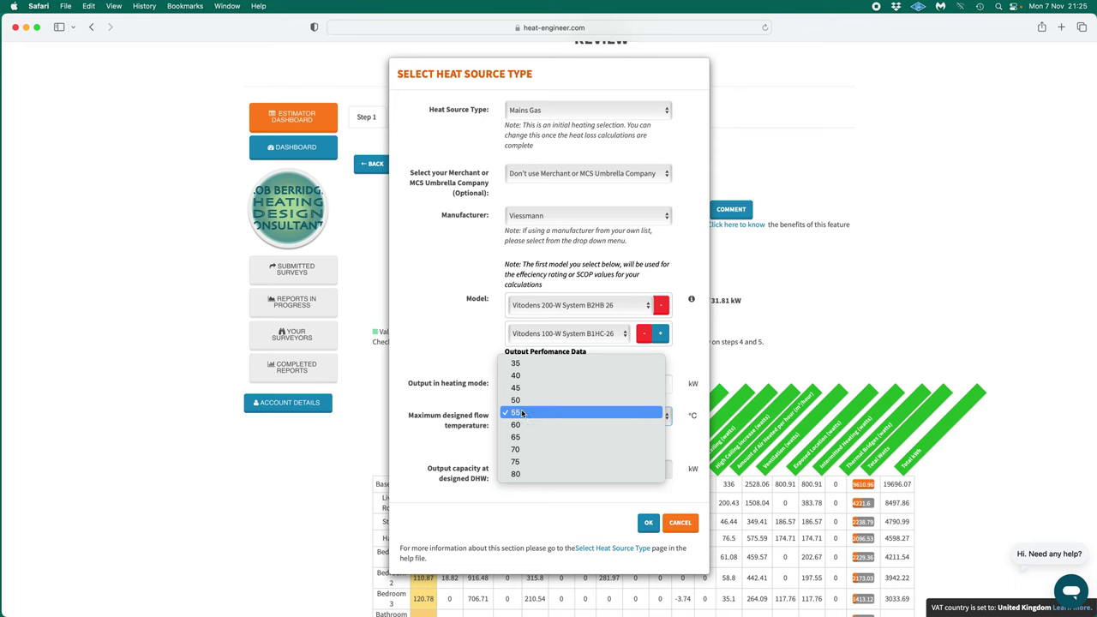
pyautogui.click(522, 414)
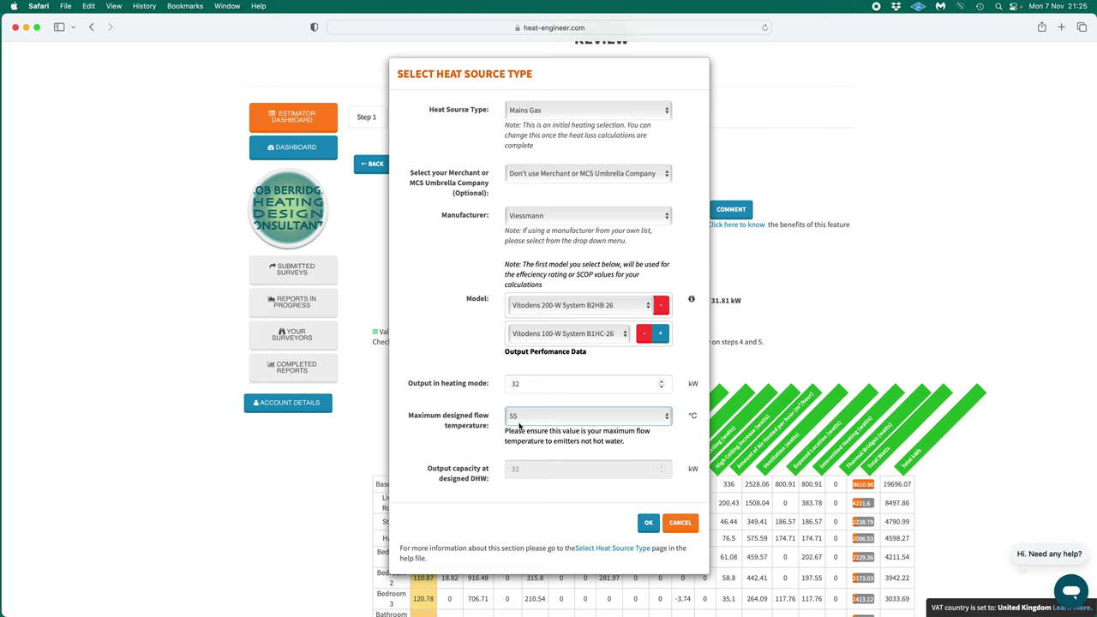
pyautogui.click(647, 522)
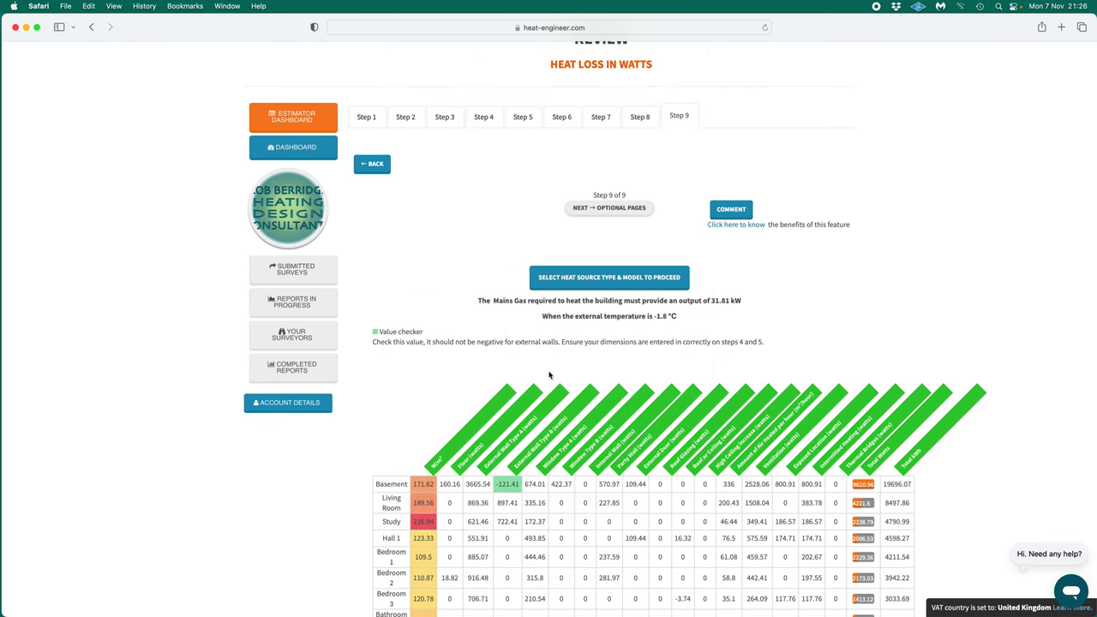
pyautogui.click(610, 207)
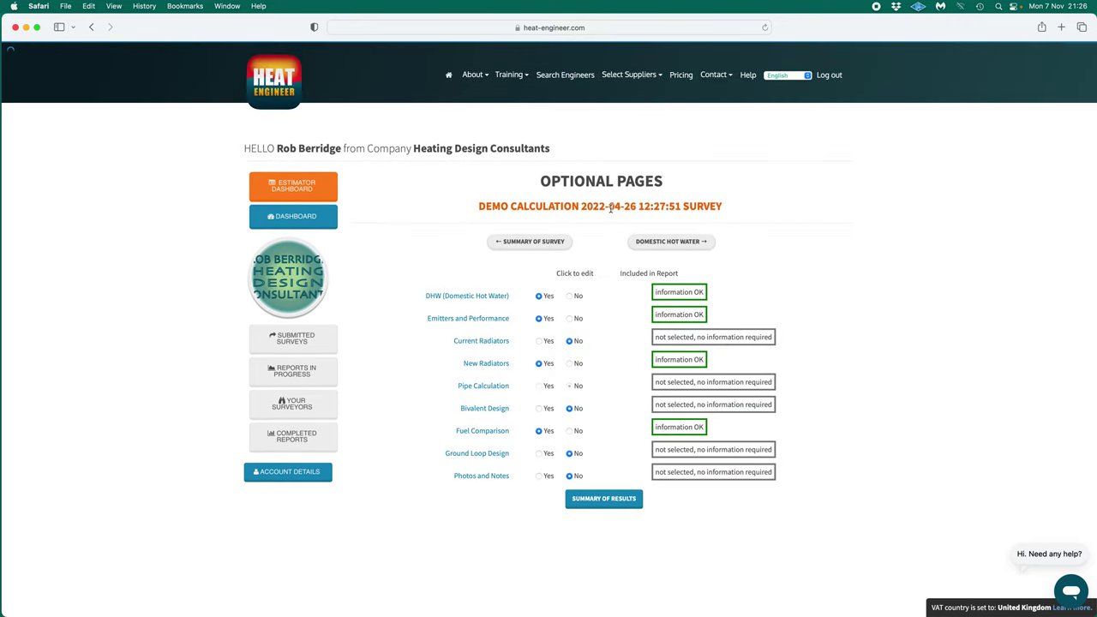
# Open New Radiators and keep Delta T at 5, giving a 52.5 °C custom mean water temperature.
pyautogui.click(485, 364)
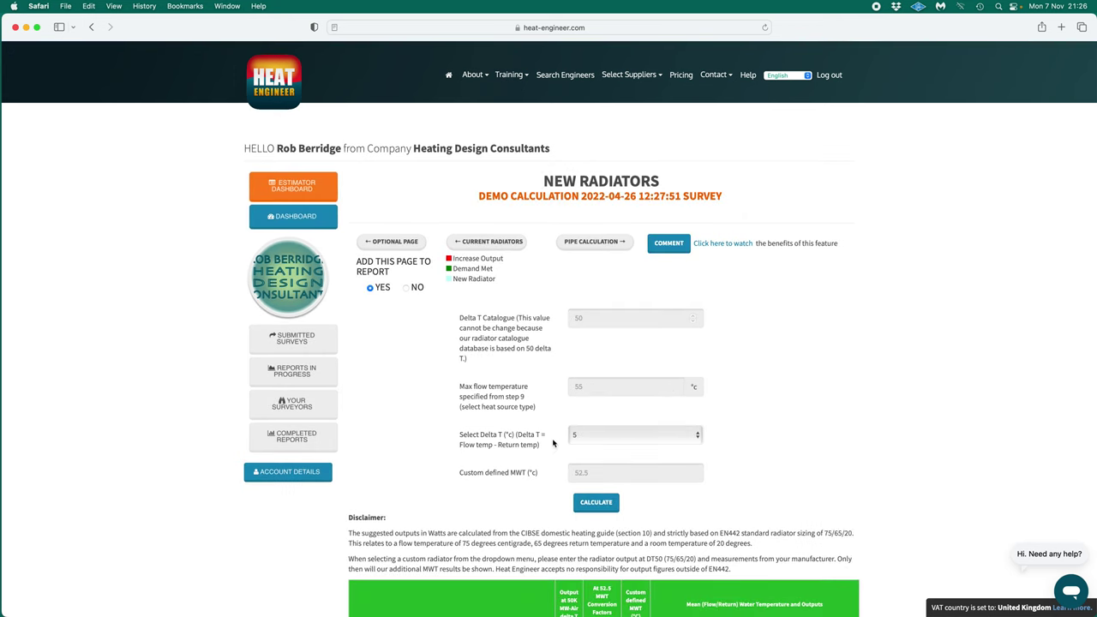
pyautogui.scroll(-1, 836, 430)
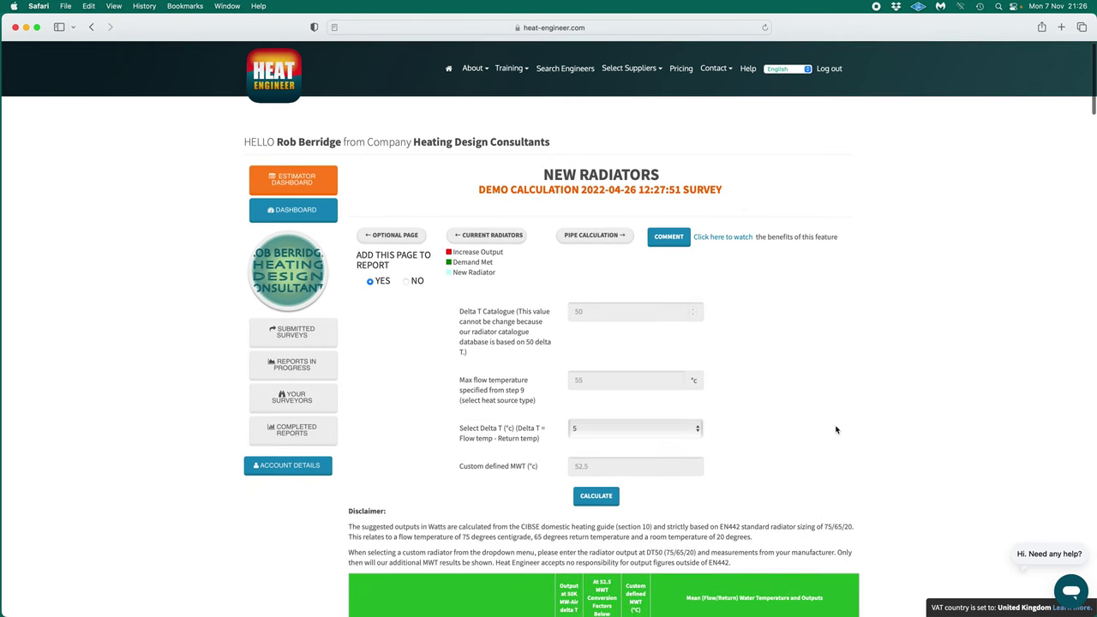
pyautogui.scroll(-1, 836, 430)
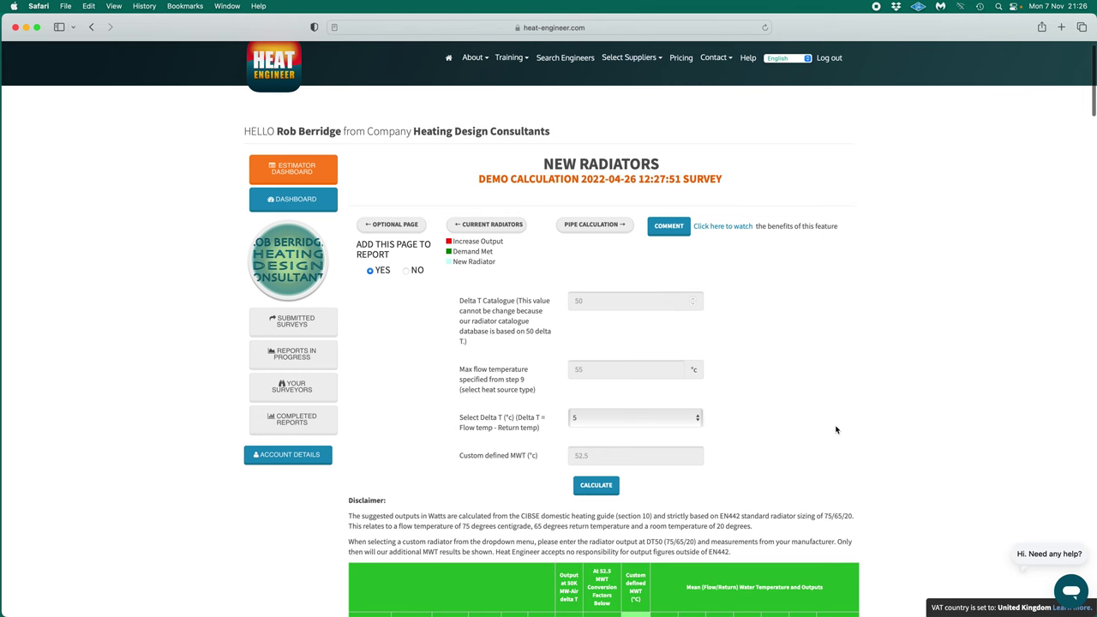
pyautogui.scroll(-1, 836, 431)
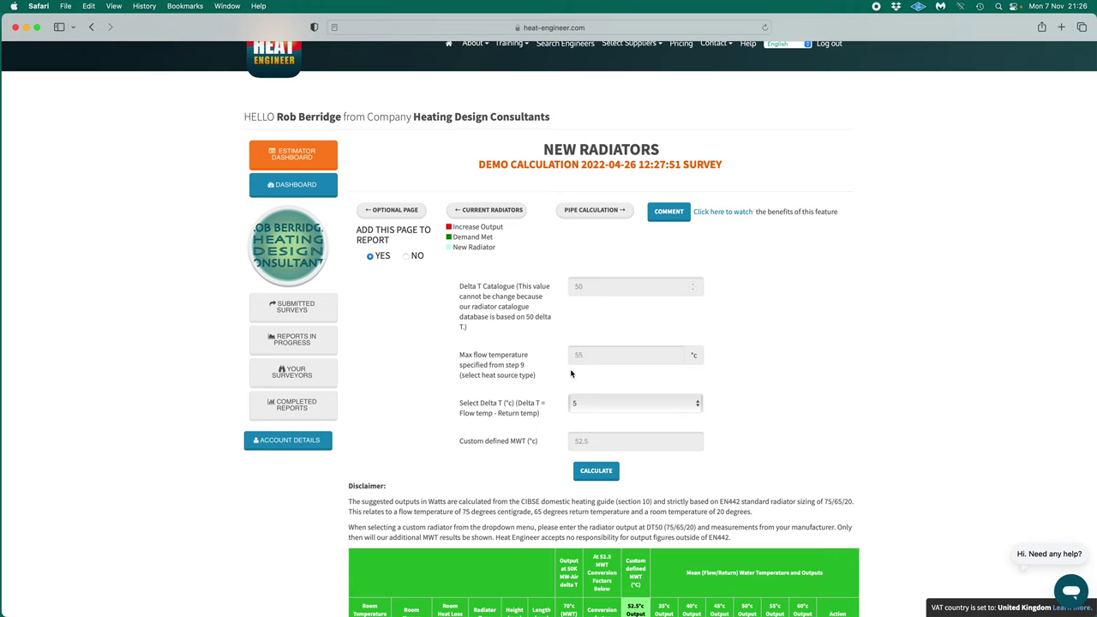
pyautogui.click(655, 406)
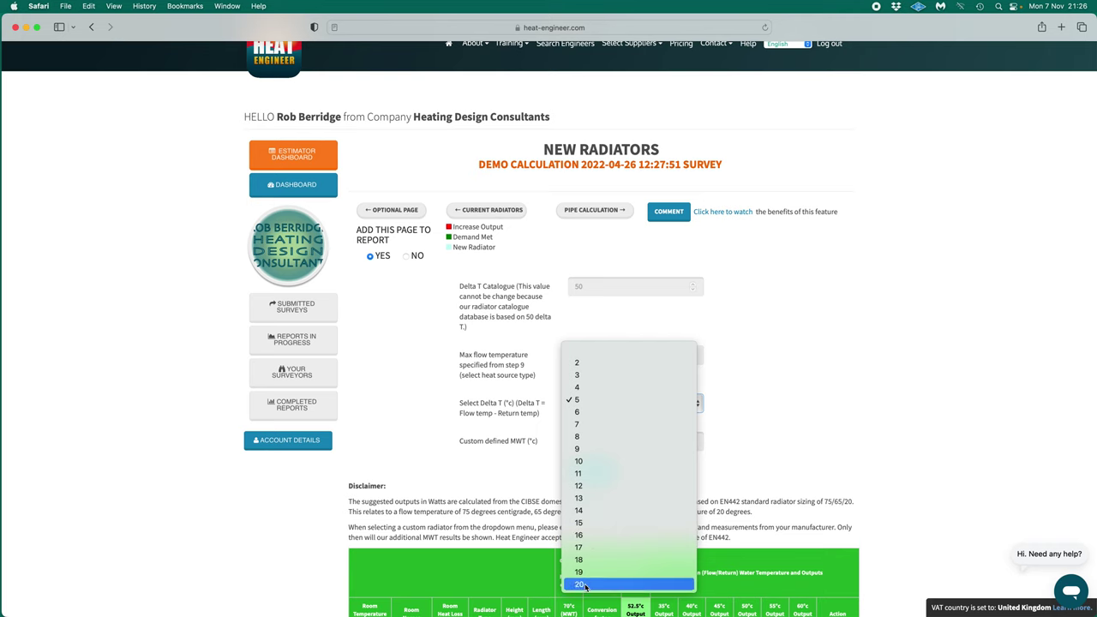
pyautogui.click(791, 375)
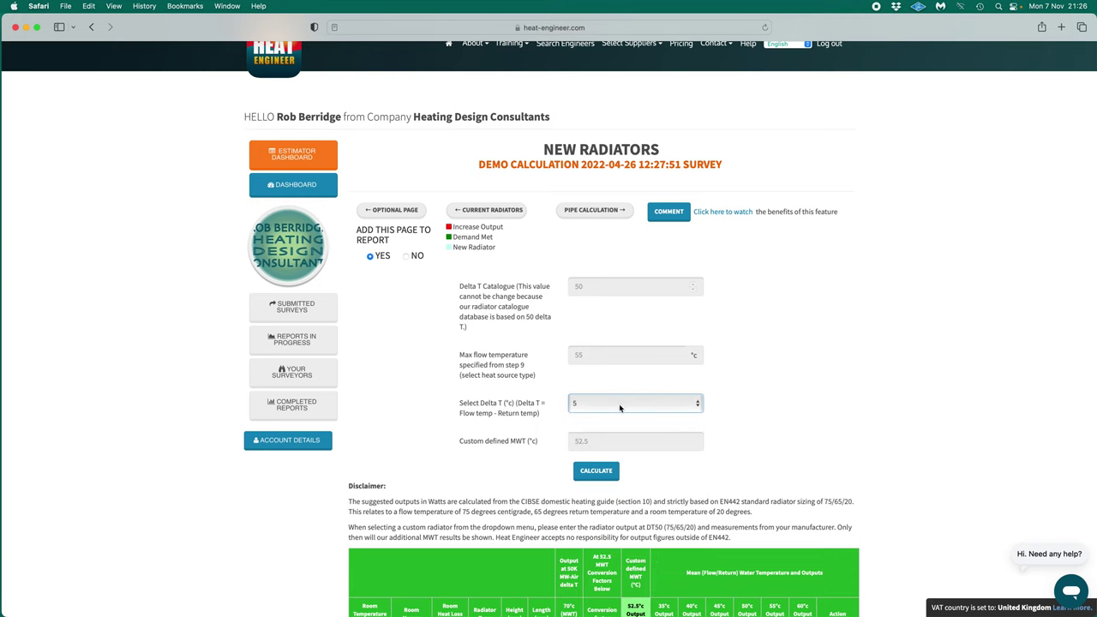
pyautogui.scroll(-2, 784, 417)
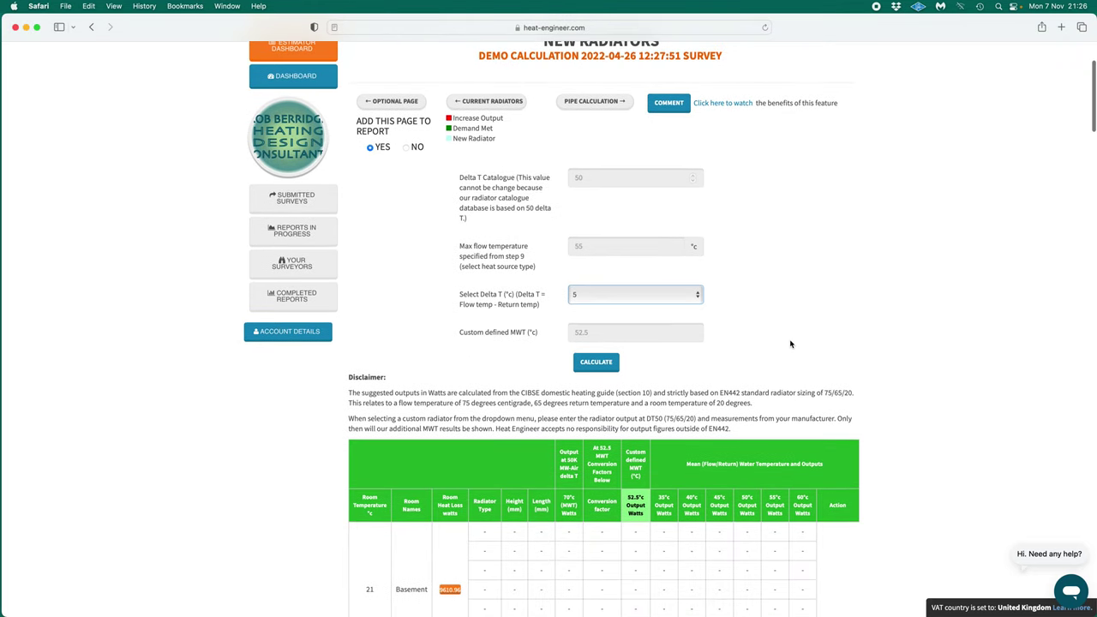
pyautogui.scroll(5, 725, 387)
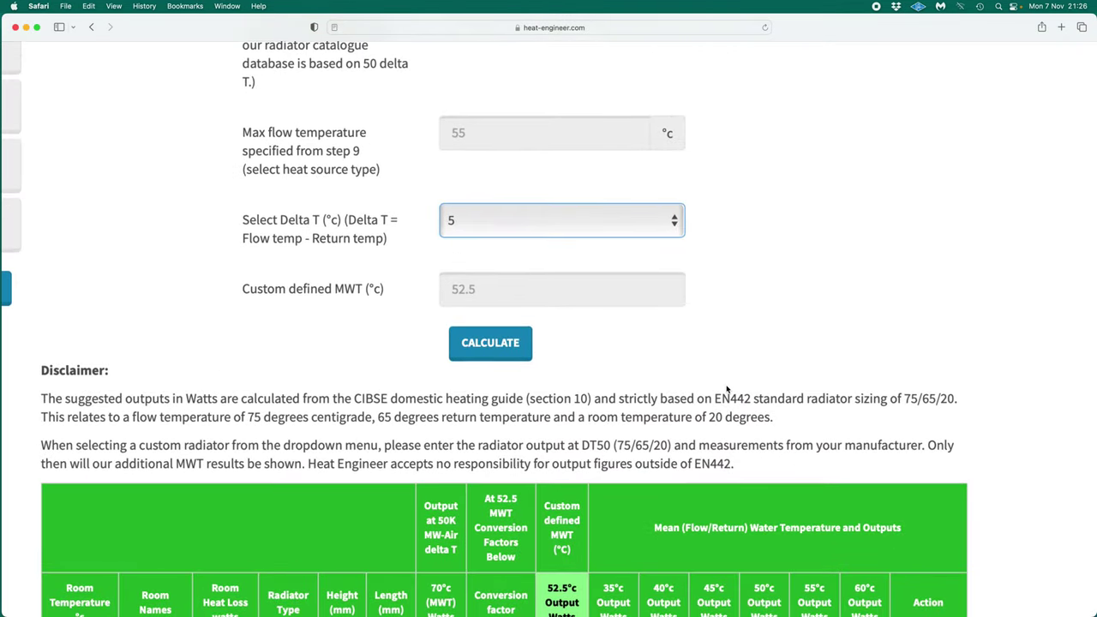
pyautogui.hscroll(-3, 726, 390)
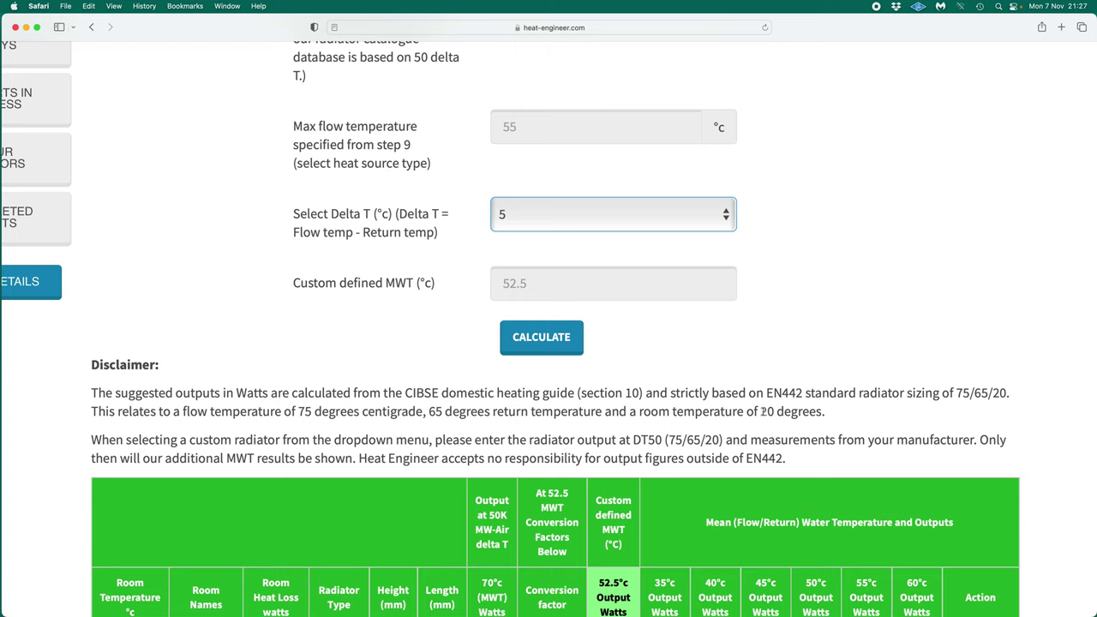
pyautogui.moveTo(767, 394); pyautogui.dragTo(802, 394)
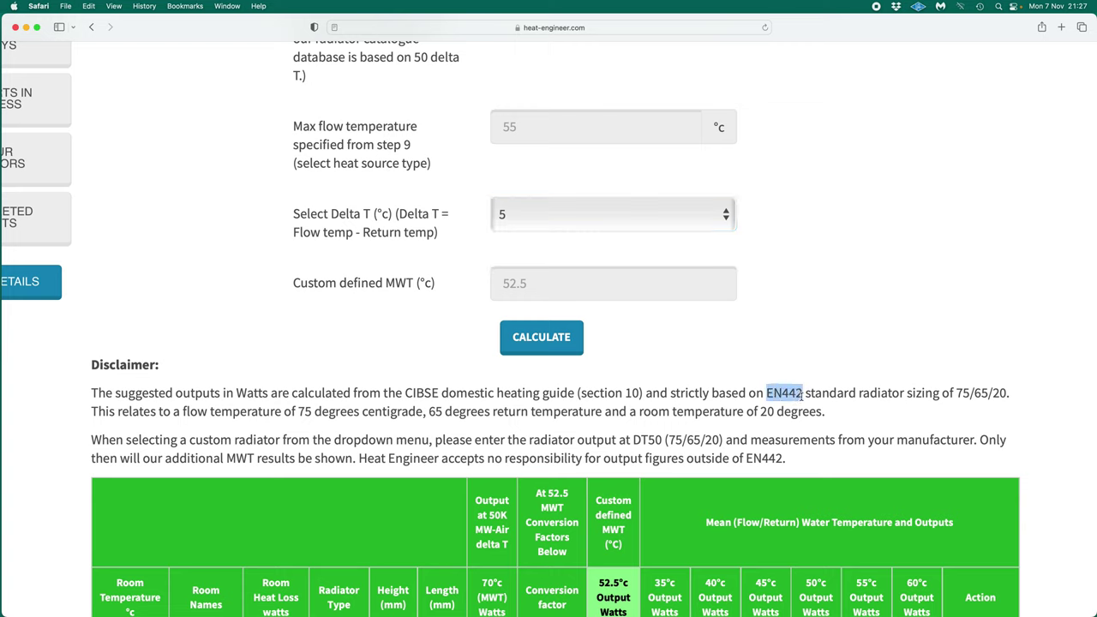
pyautogui.click(817, 358)
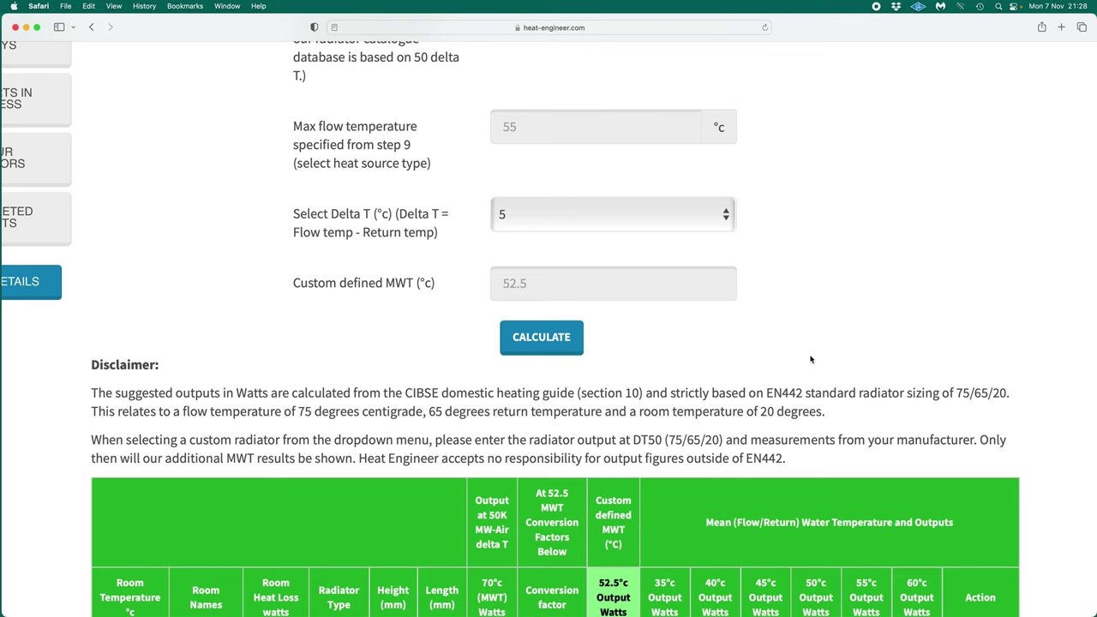
pyautogui.scroll(-3, 812, 360)
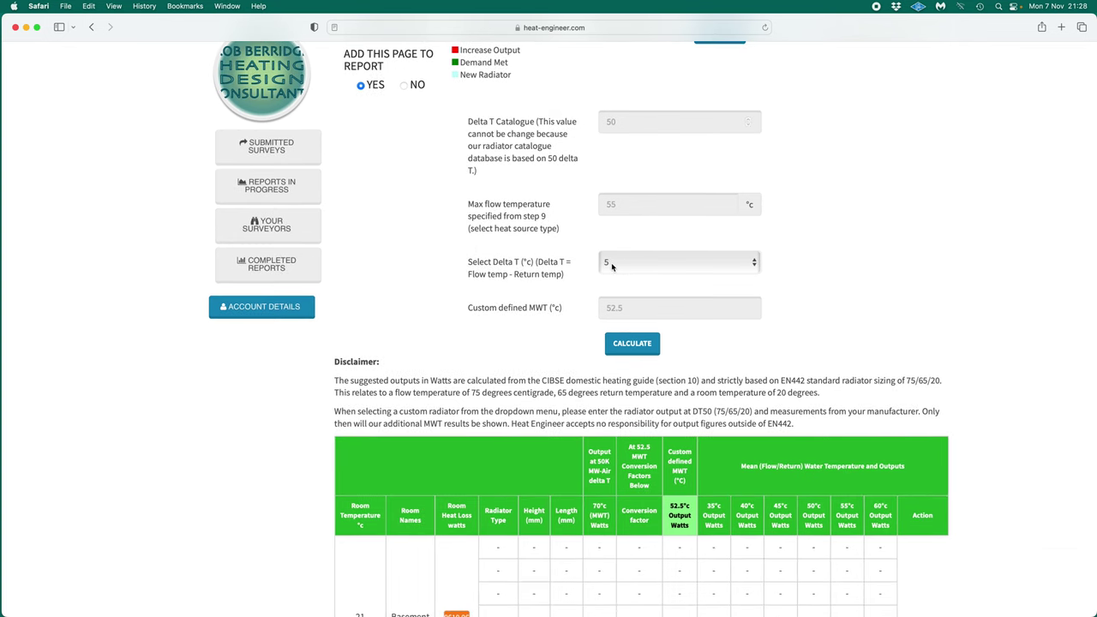
# Set Delta T to 10 and recalculate radiator outputs for a 50 °C mean water temperature.
pyautogui.click(617, 265)
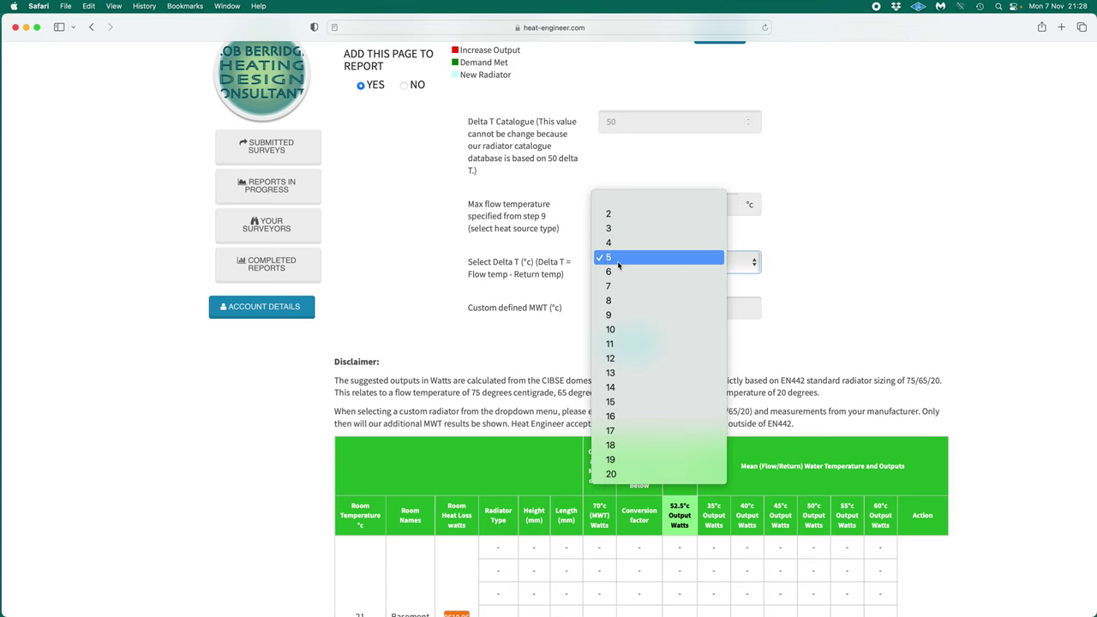
pyautogui.click(616, 330)
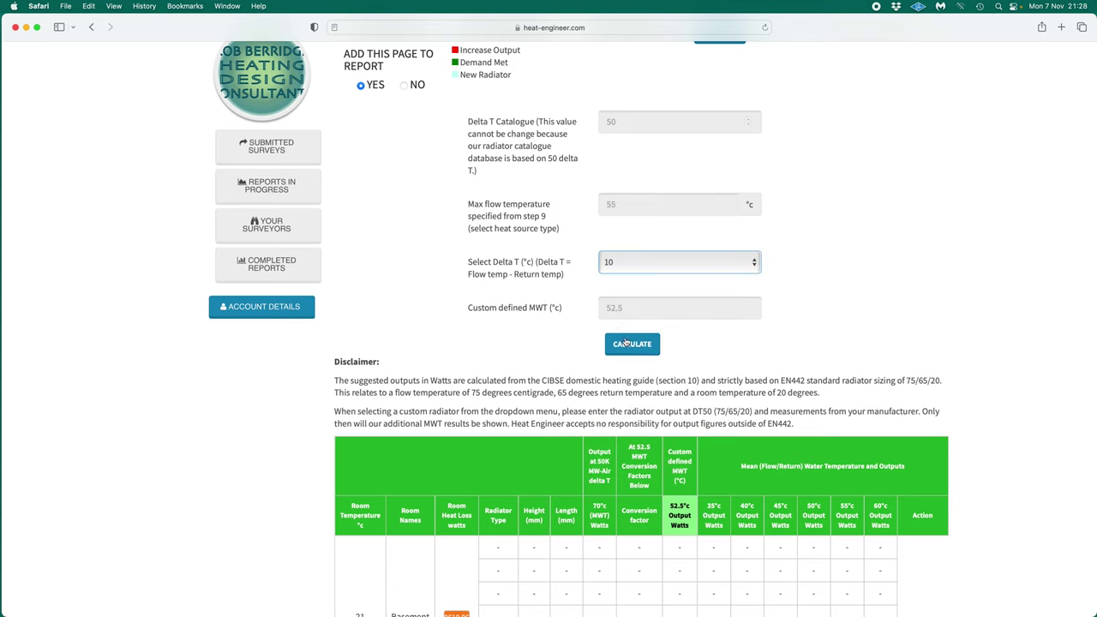
pyautogui.click(628, 344)
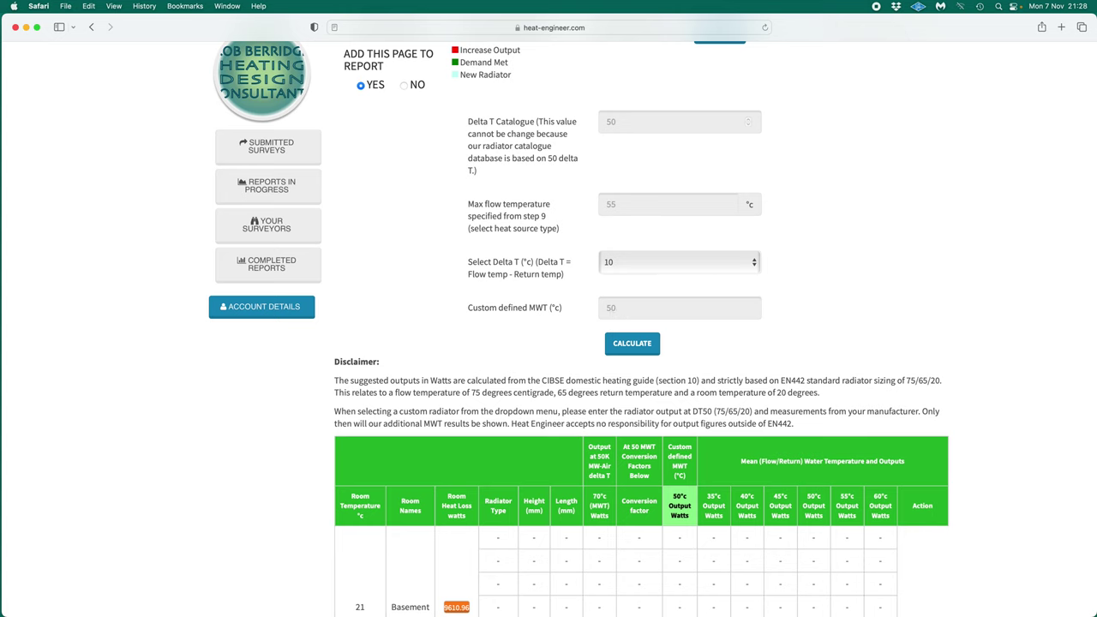
pyautogui.click(1029, 602)
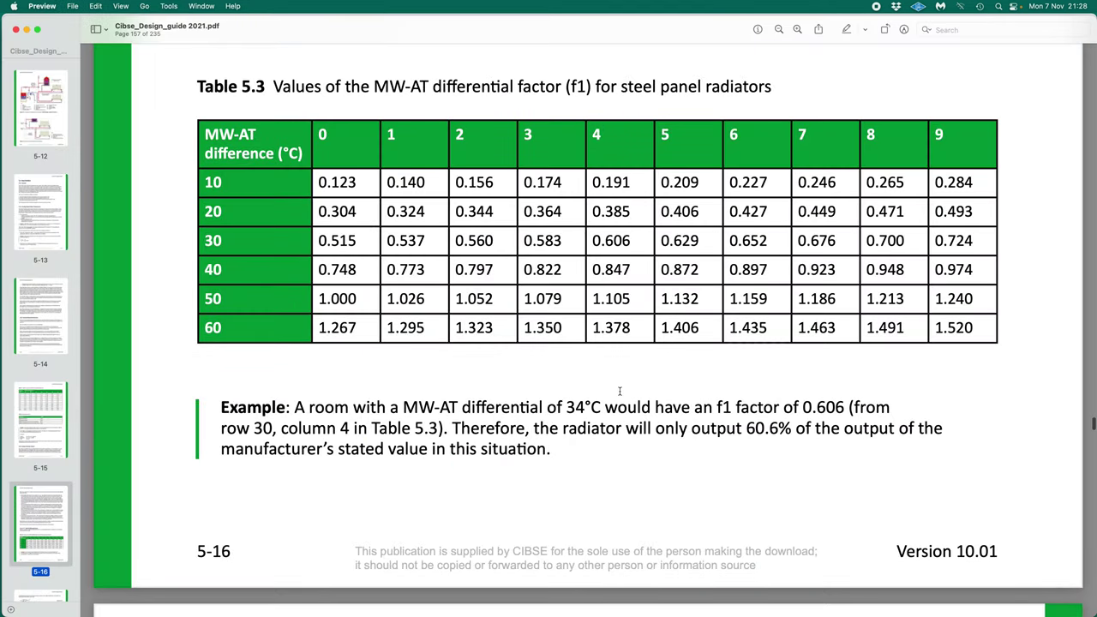
# Read the CIBSE Table 5.3 f1 factors, then minimize the PDF to return to Heat Engineer.
pyautogui.scroll(1, 546, 368)
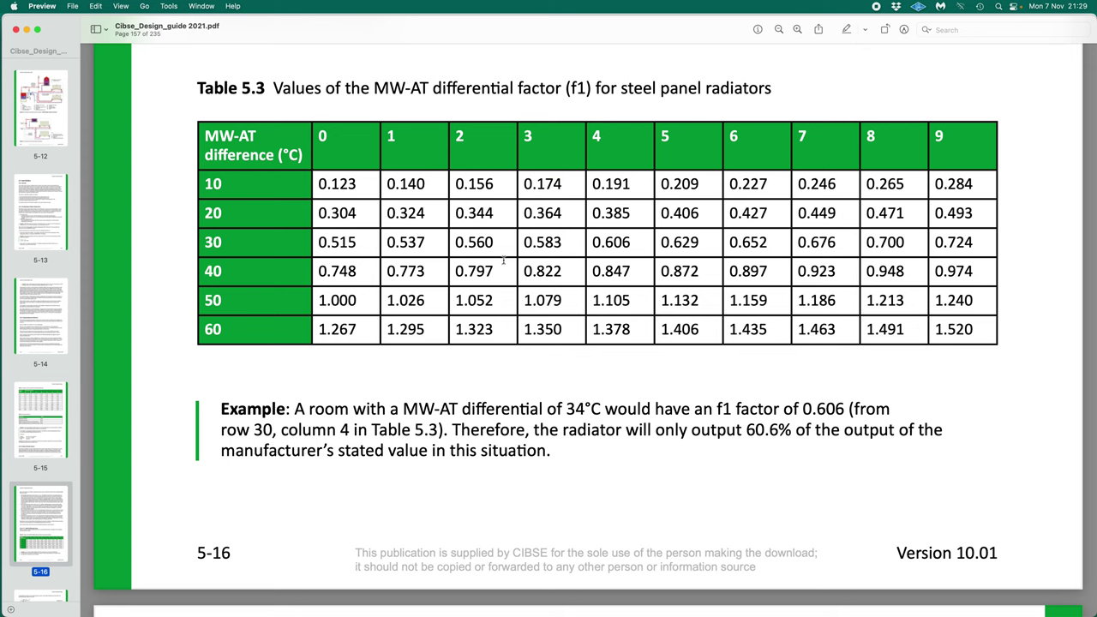
pyautogui.click(27, 30)
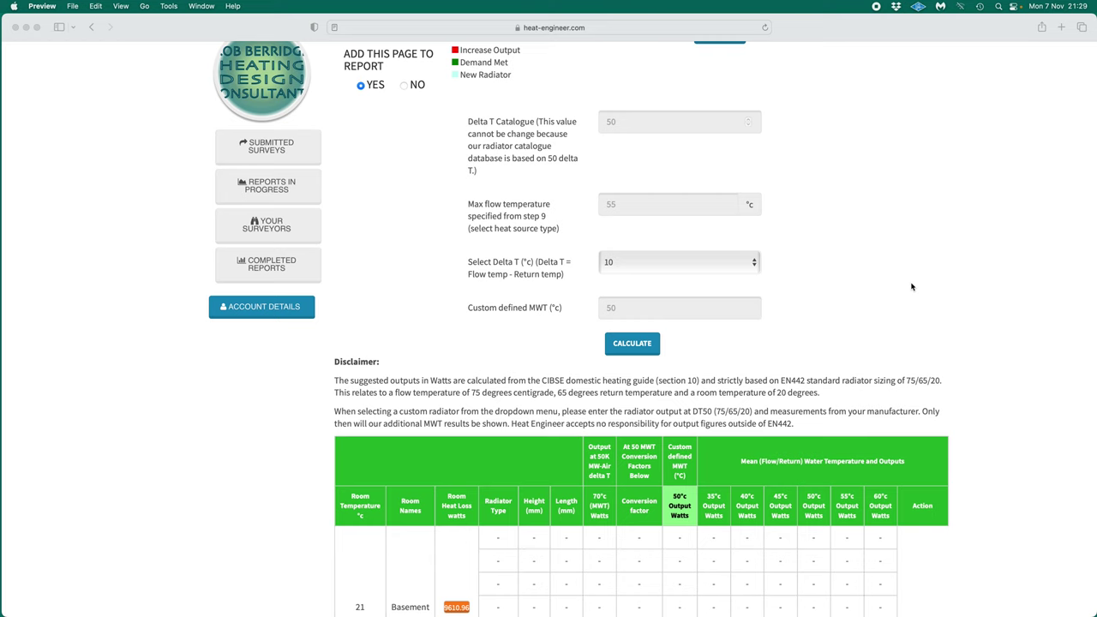
# Switch Delta T back to 5 and recalculate, giving 52.5 °C MWT and 434 W from the Basement K2.
pyautogui.scroll(-1, 584, 402)
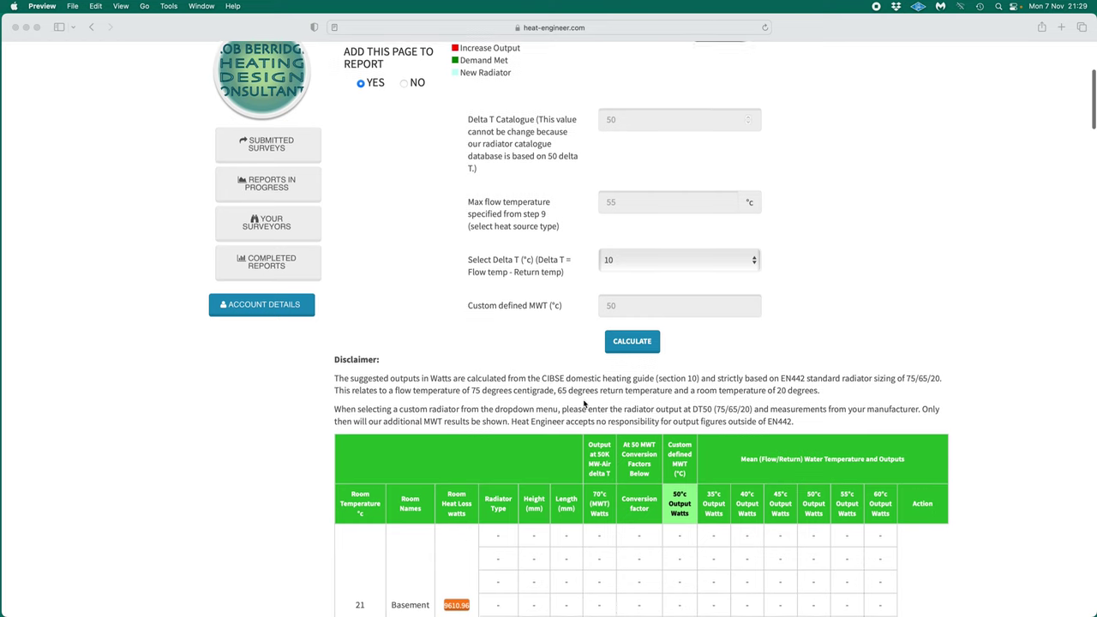
pyautogui.scroll(-5, 585, 402)
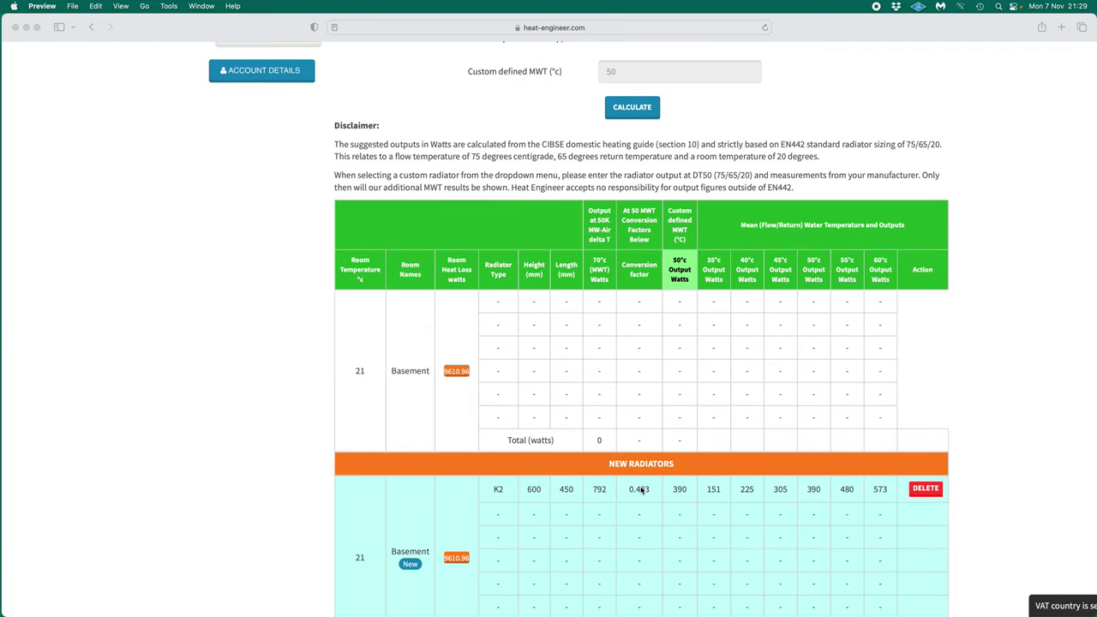
pyautogui.scroll(6, 650, 312)
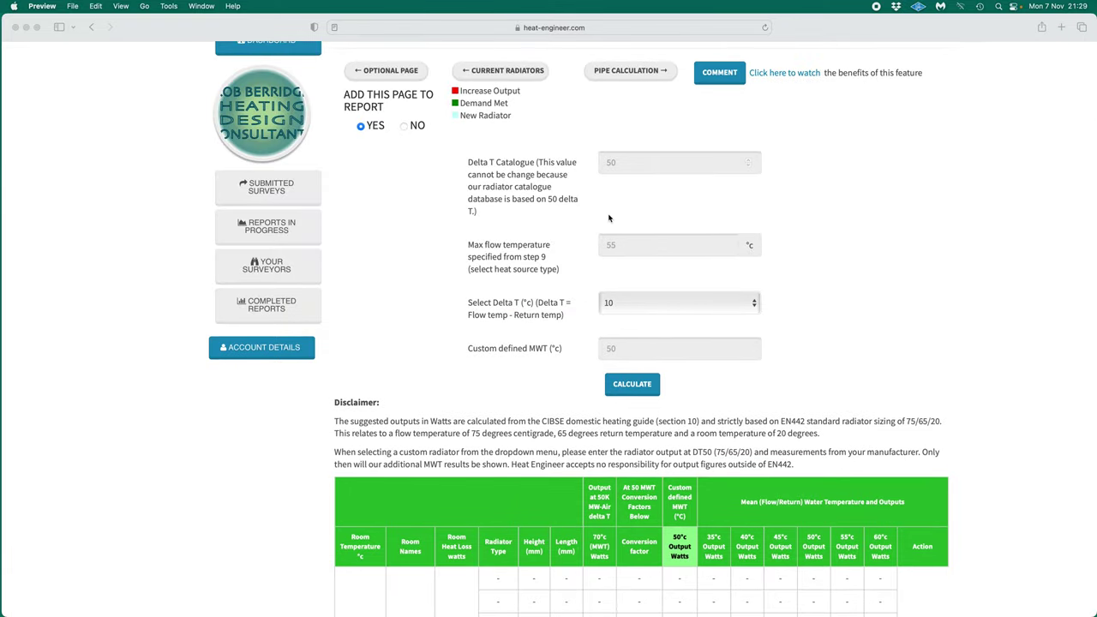
pyautogui.click(639, 302)
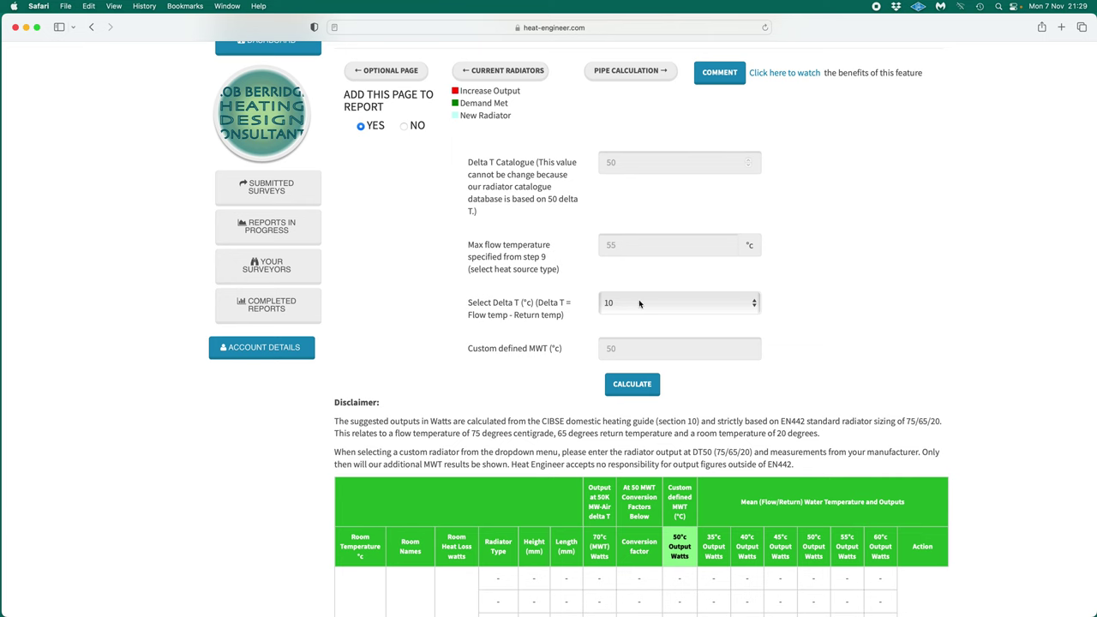
pyautogui.click(639, 303)
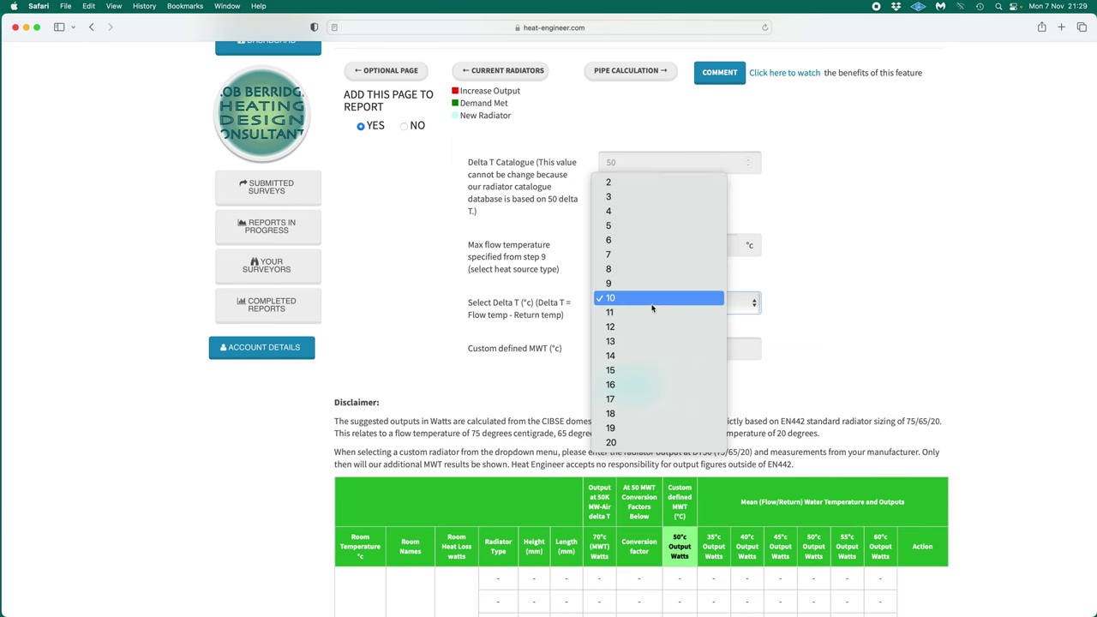
pyautogui.click(615, 226)
pyautogui.scroll(-5, 602, 446)
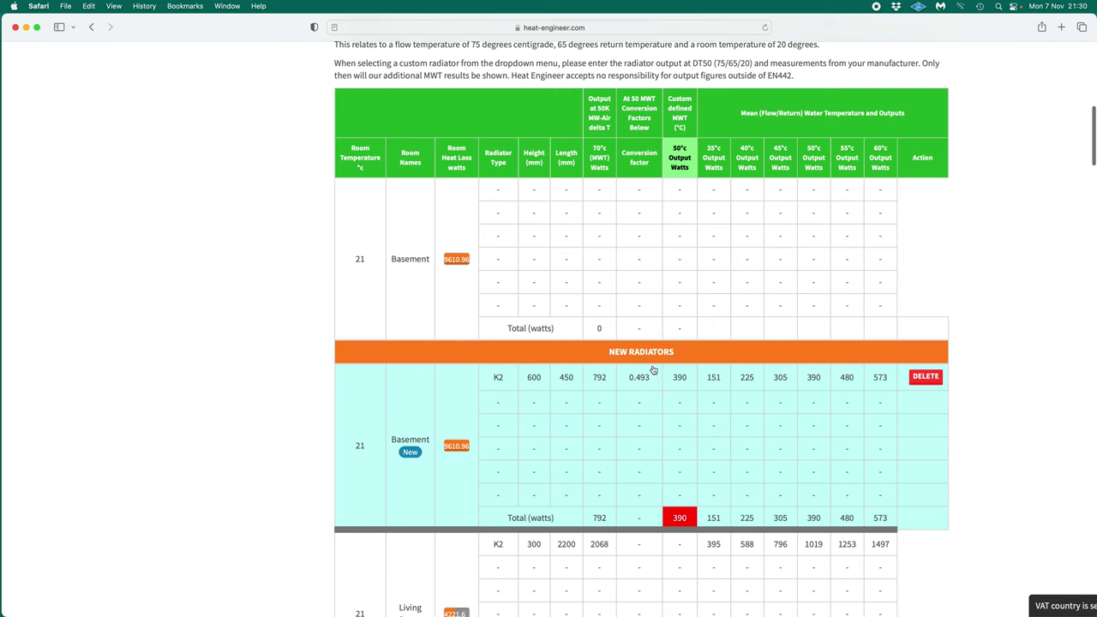
pyautogui.scroll(3, 653, 371)
pyautogui.click(631, 185)
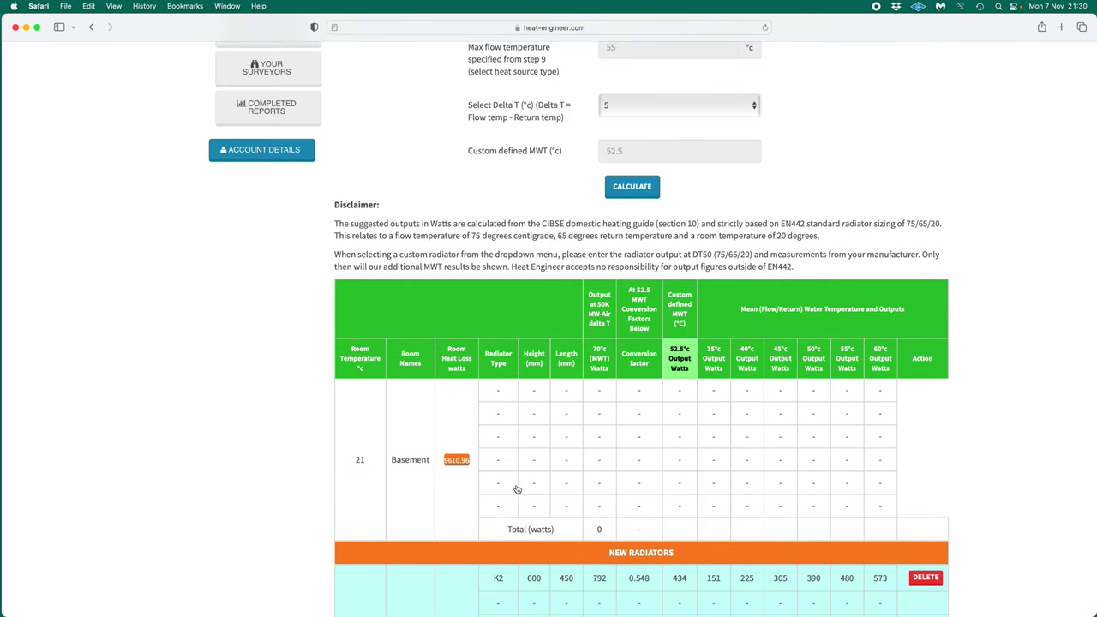
pyautogui.scroll(-2, 517, 489)
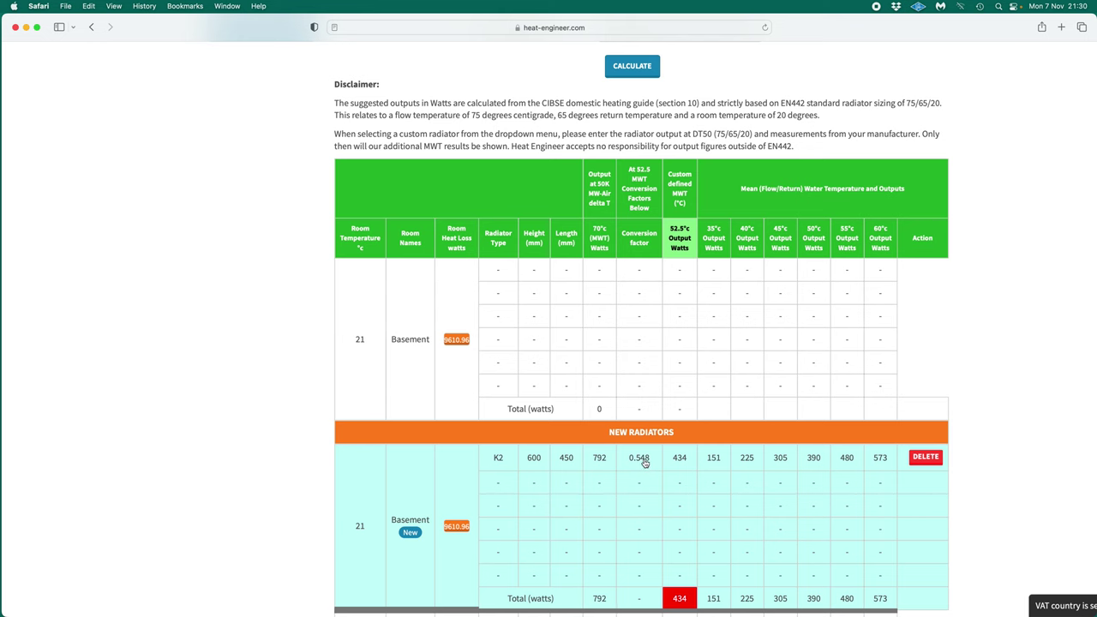
pyautogui.scroll(1, 639, 208)
pyautogui.scroll(1, 638, 208)
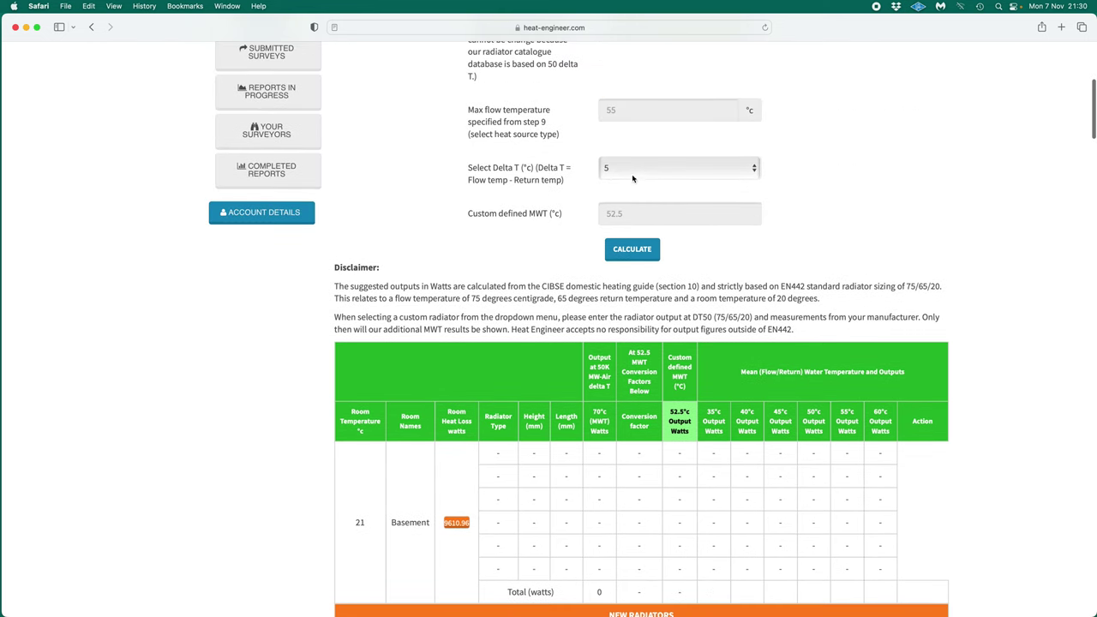
# Change Delta T to 7 and recalculate outputs for a 51.5 °C mean water temperature.
pyautogui.click(633, 169)
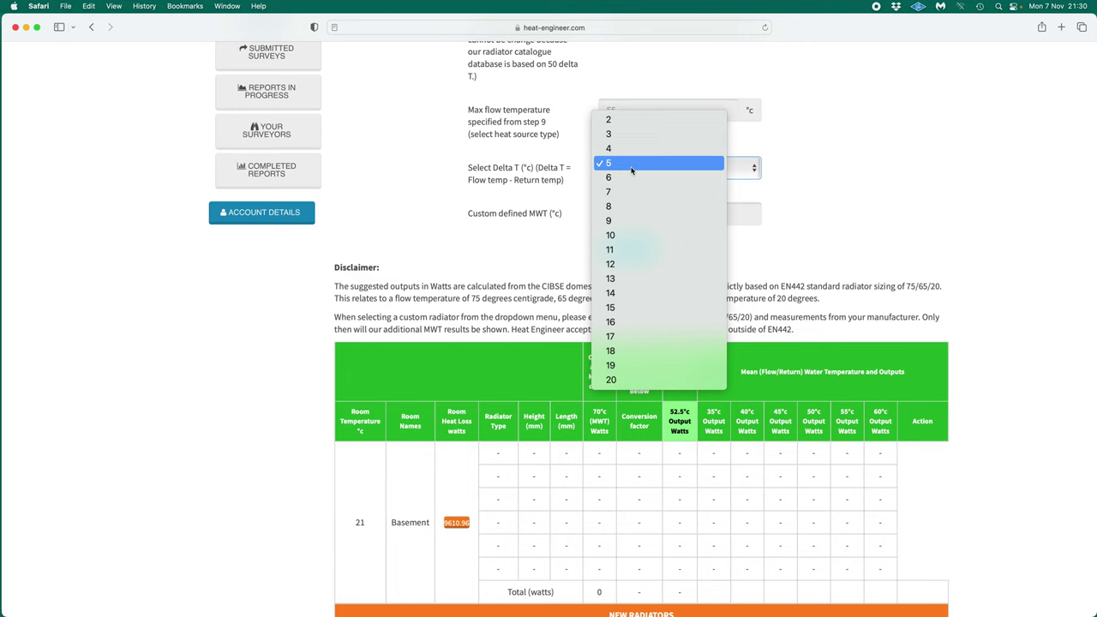
pyautogui.click(623, 192)
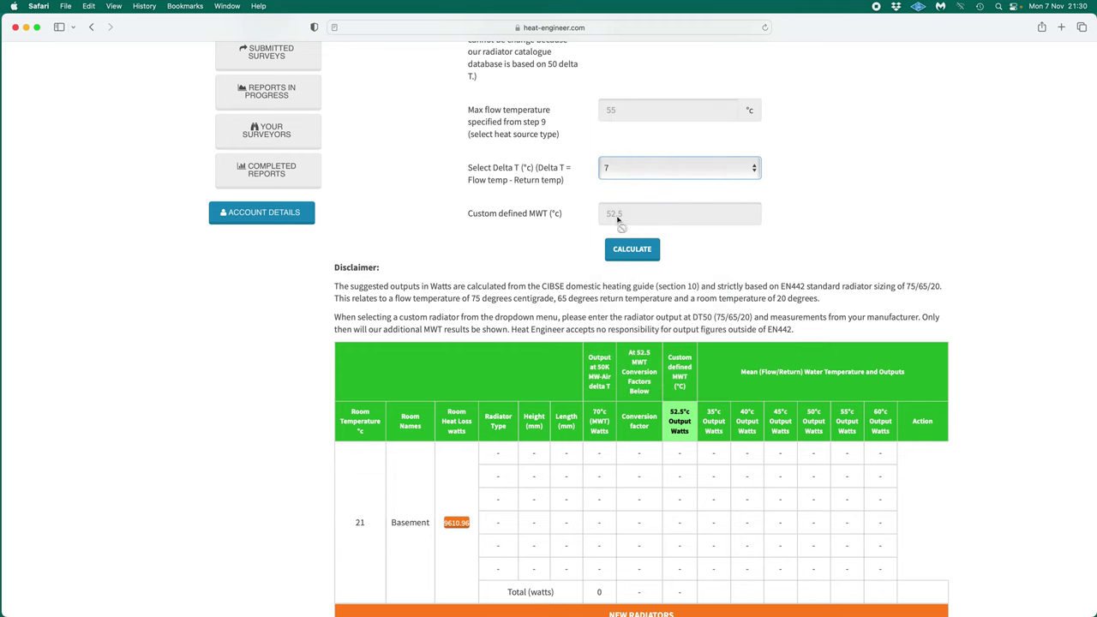
pyautogui.click(628, 254)
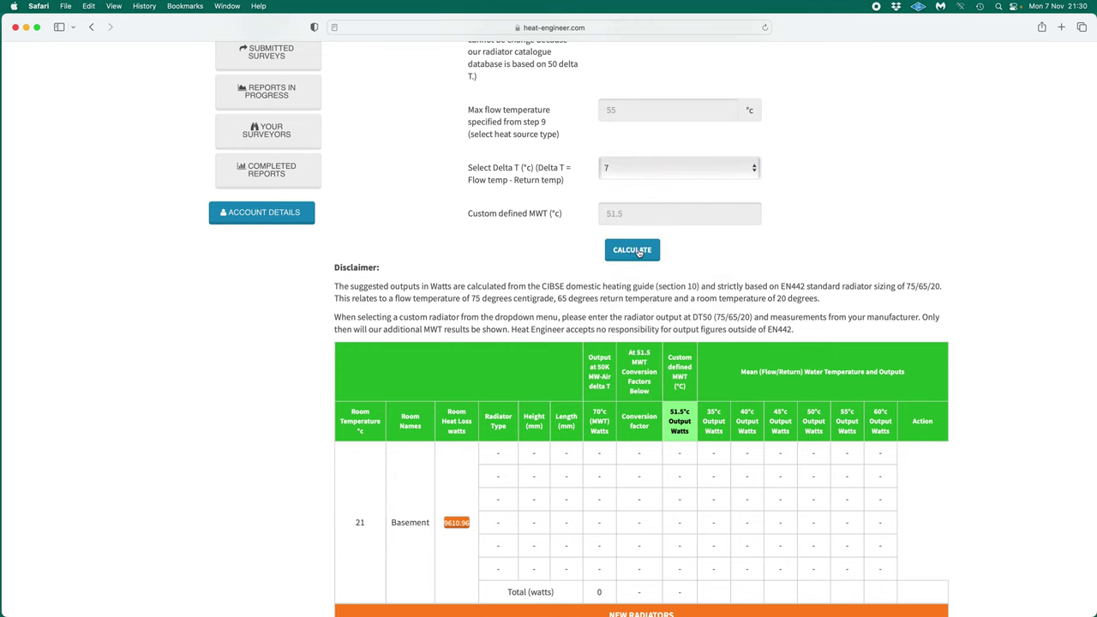
pyautogui.scroll(-1, 686, 359)
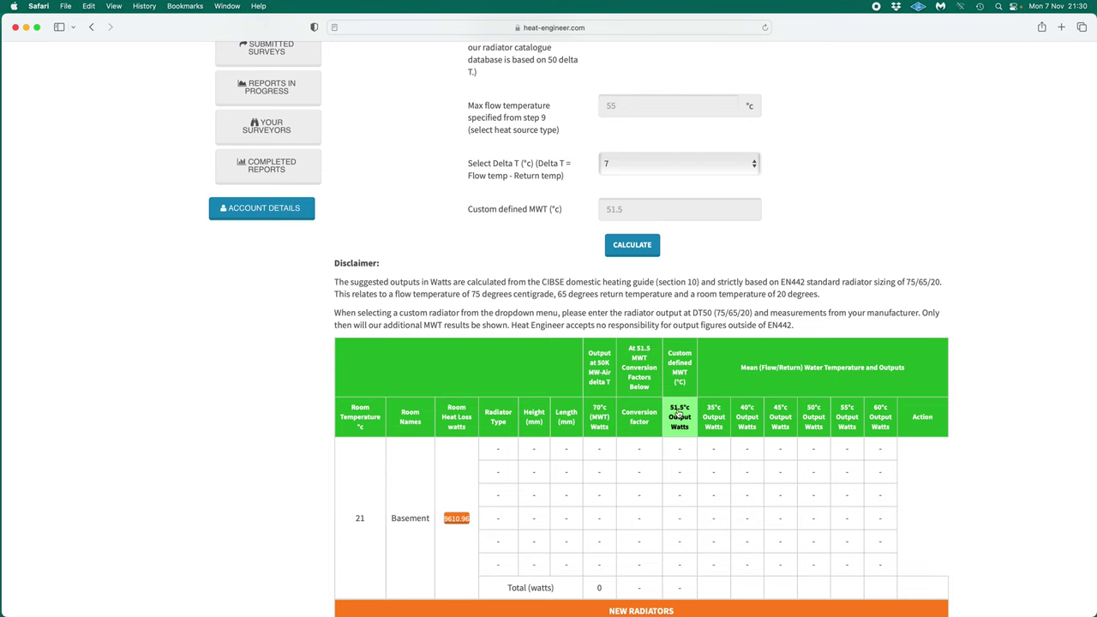
# Scroll to the Study's new radiators, totalling 2253 W, and delete Study radiator two.
pyautogui.scroll(-1, 676, 502)
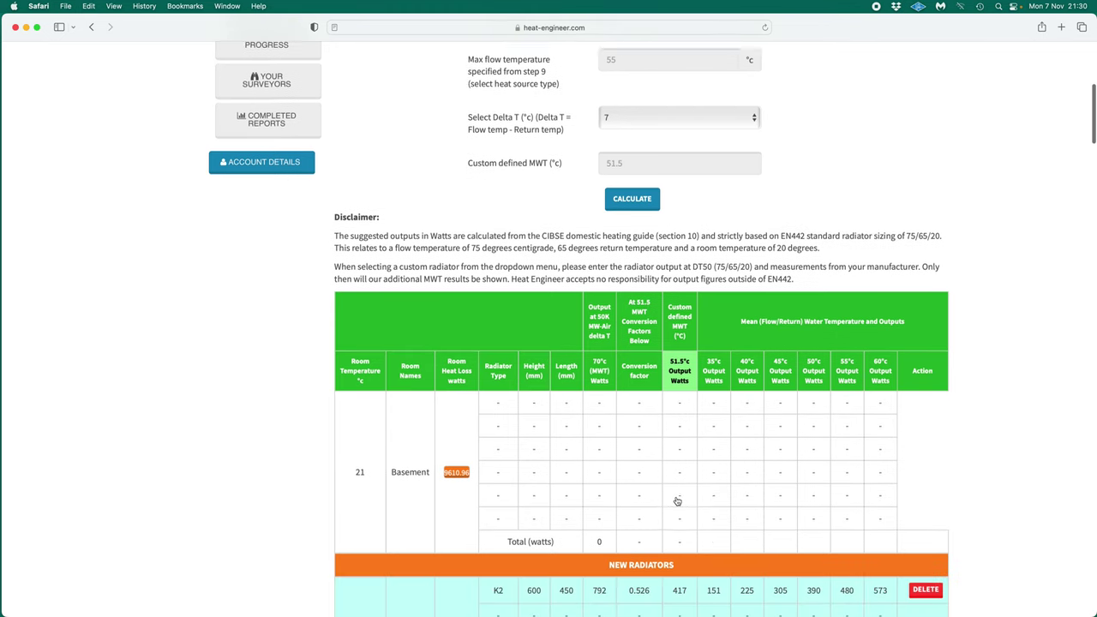
pyautogui.scroll(-5, 677, 501)
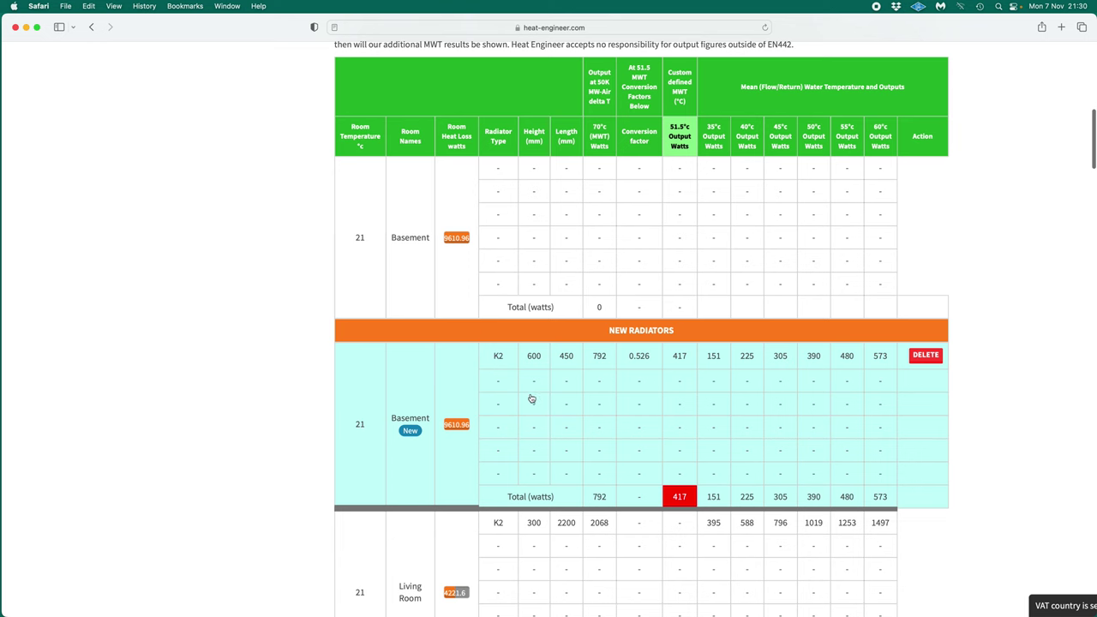
pyautogui.scroll(-2, 544, 422)
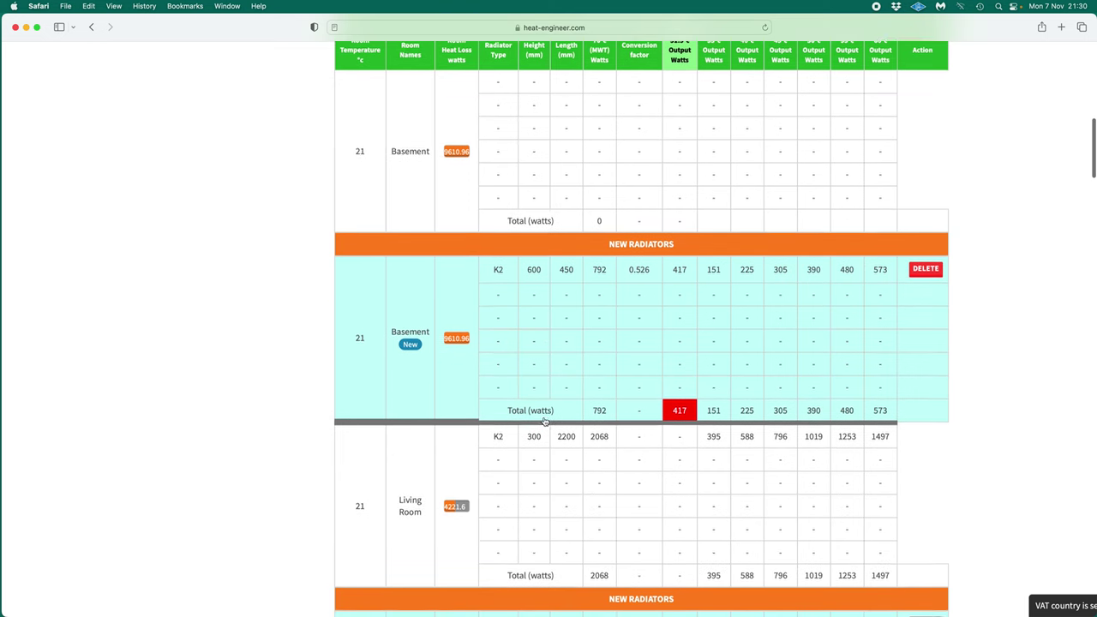
pyautogui.scroll(-5, 544, 422)
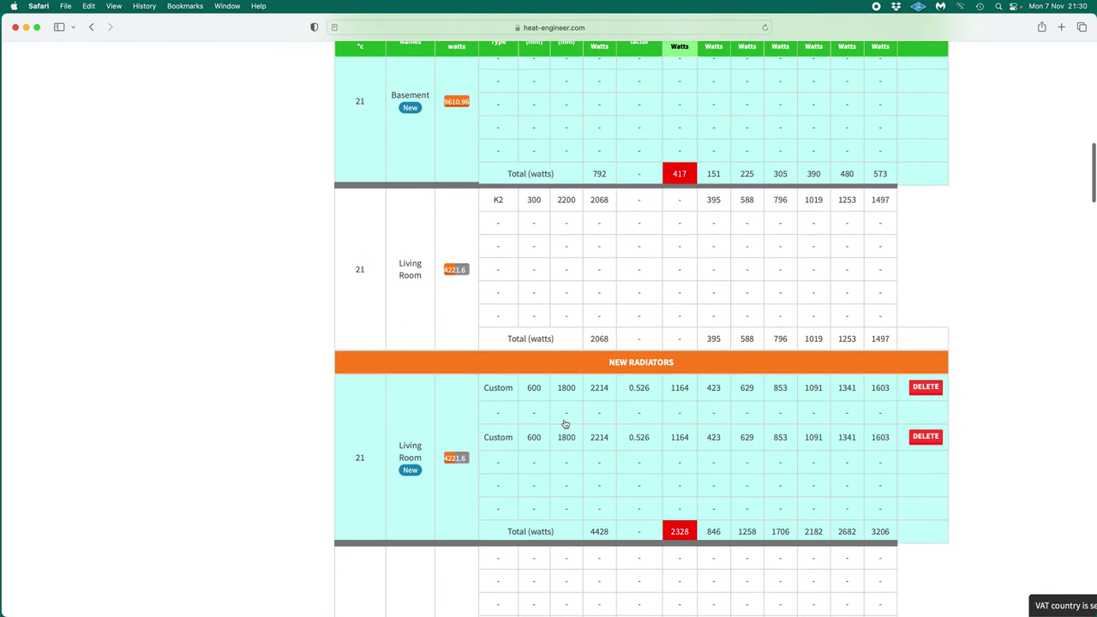
pyautogui.scroll(-7, 565, 423)
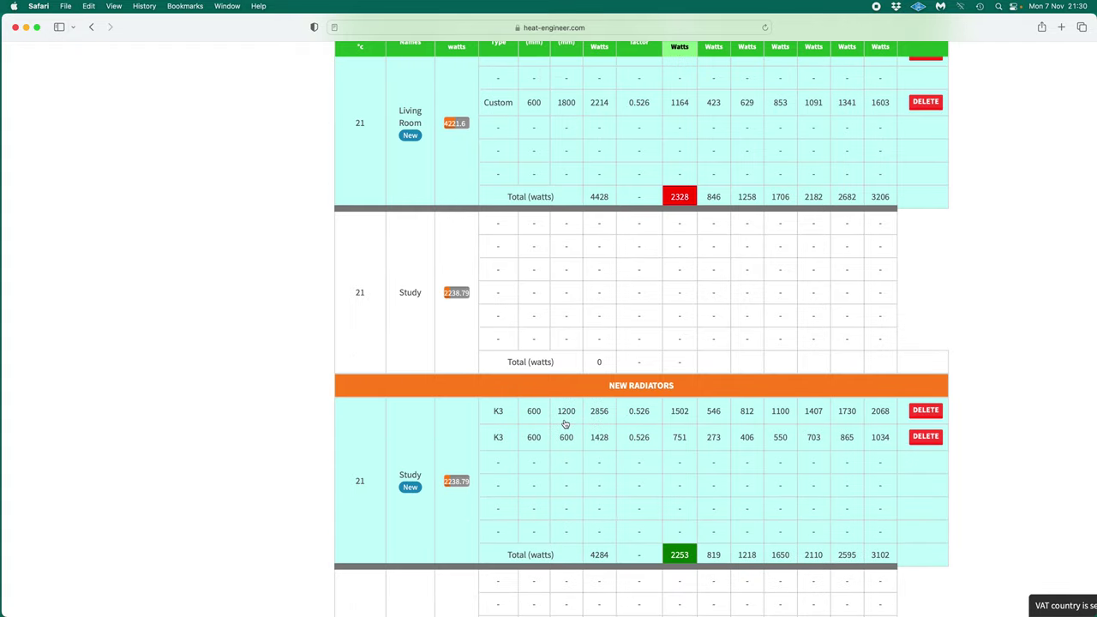
pyautogui.scroll(-1, 564, 424)
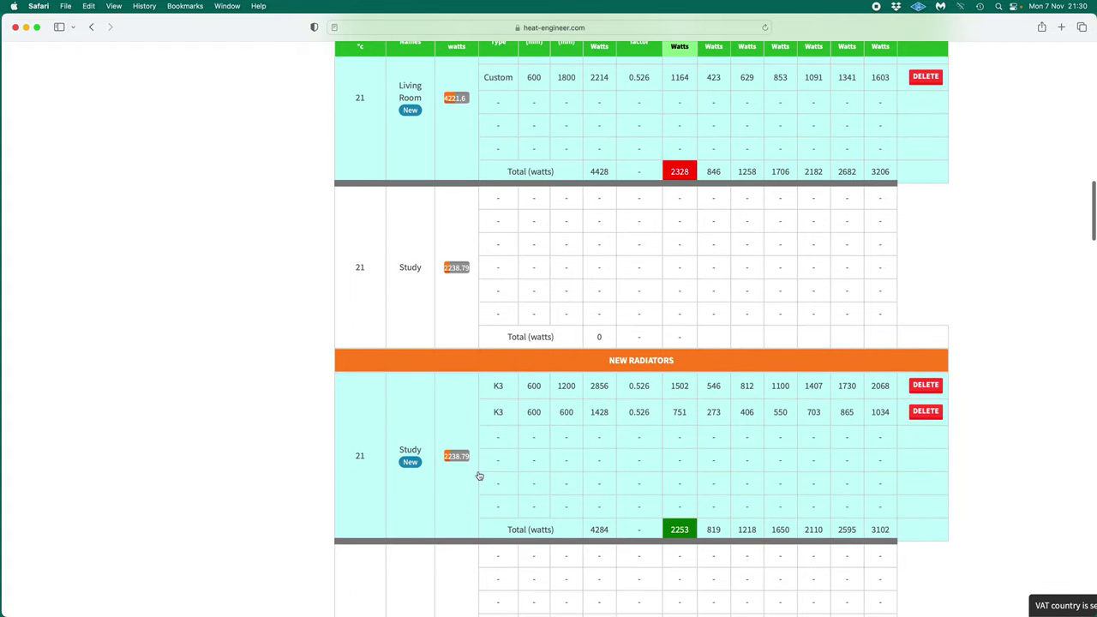
pyautogui.click(925, 412)
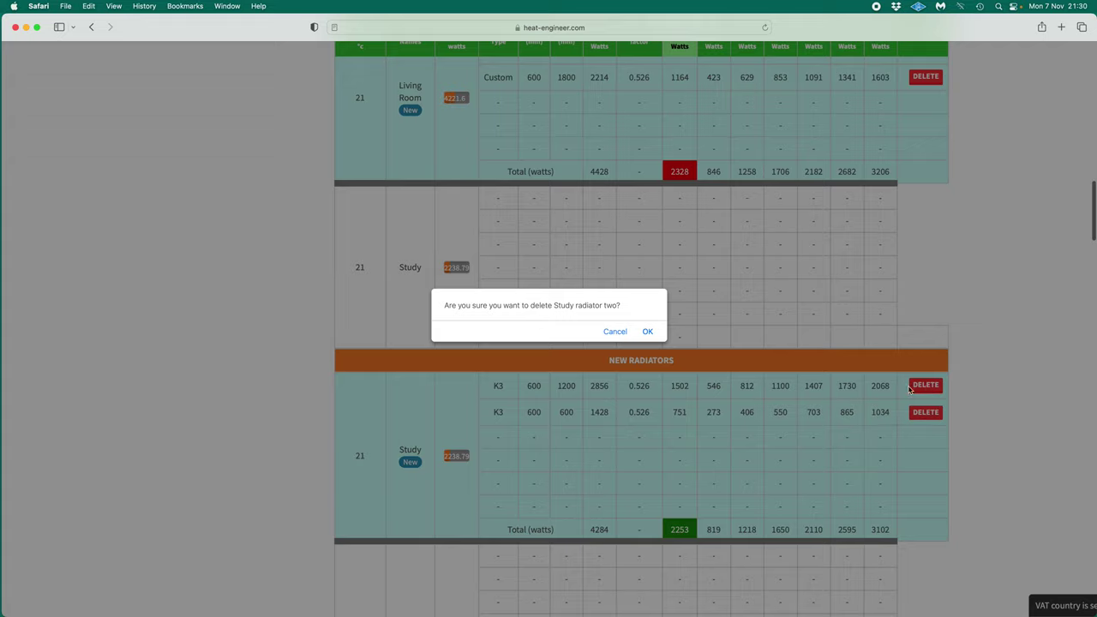
# Remove both Study K3 radiators, leaving 0 W new-radiator output against a 2238.79 W heat loss.
pyautogui.click(648, 331)
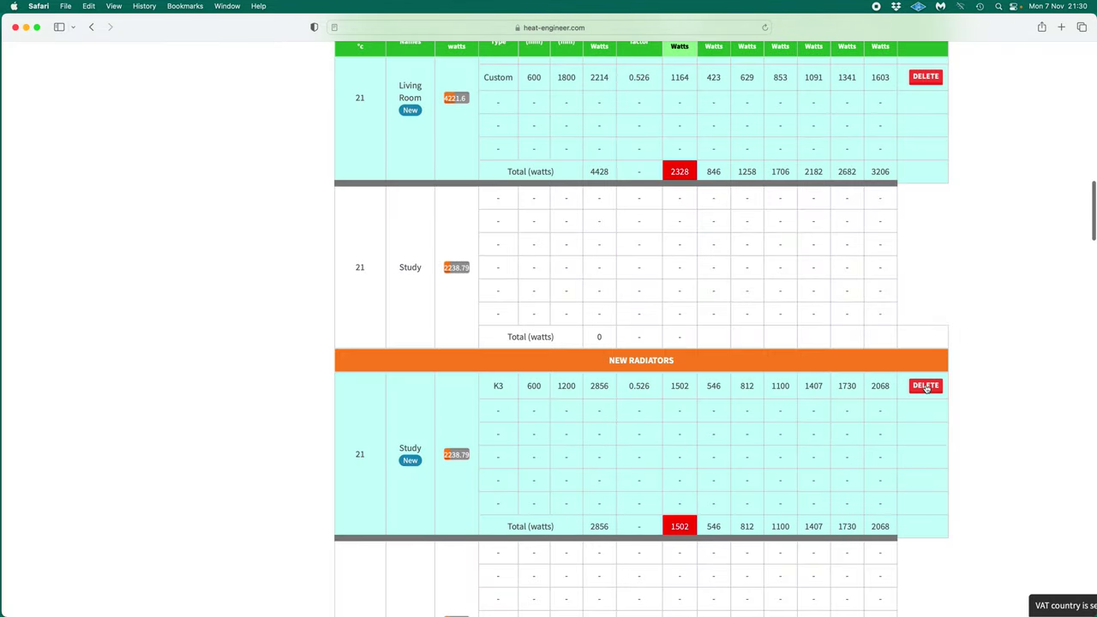
pyautogui.click(925, 387)
pyautogui.click(647, 334)
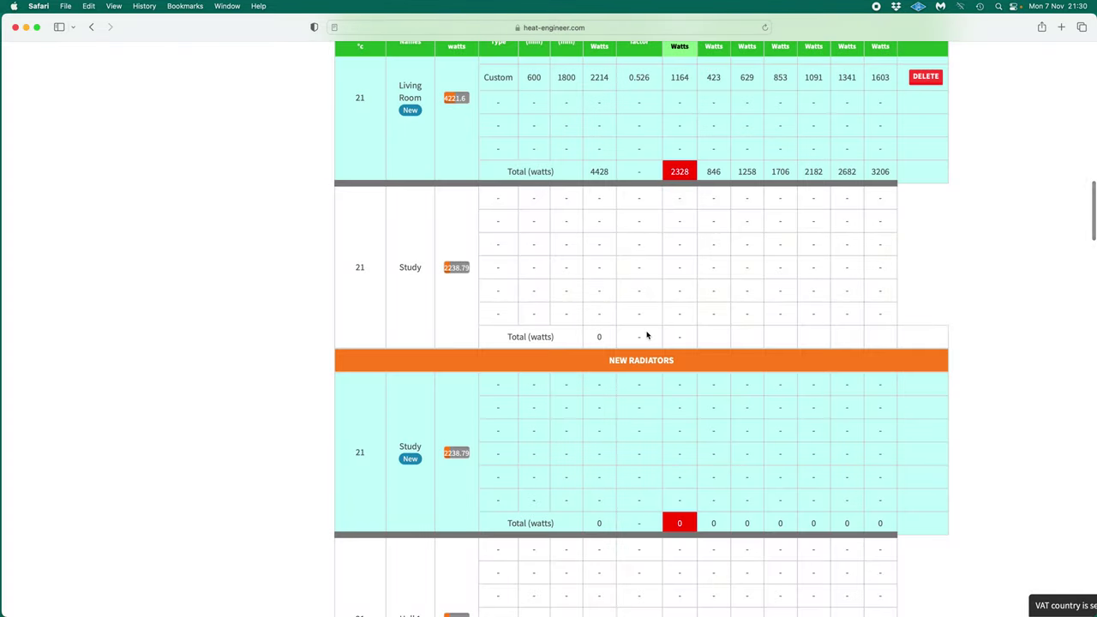
# Change the Study's first new radiator type to K2.
pyautogui.click(498, 387)
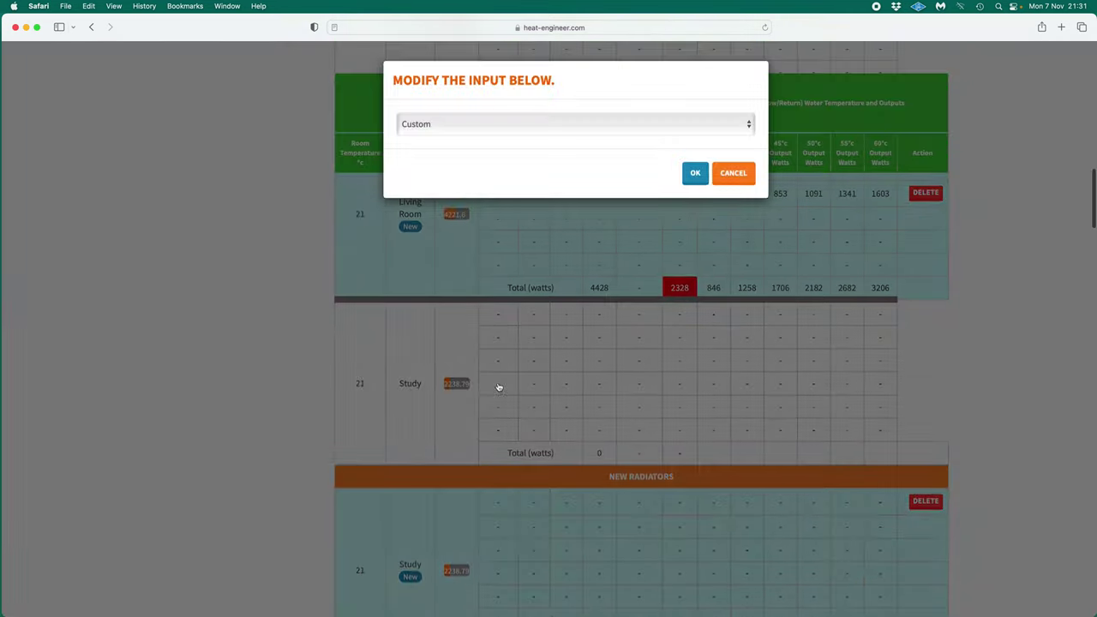
pyautogui.click(548, 124)
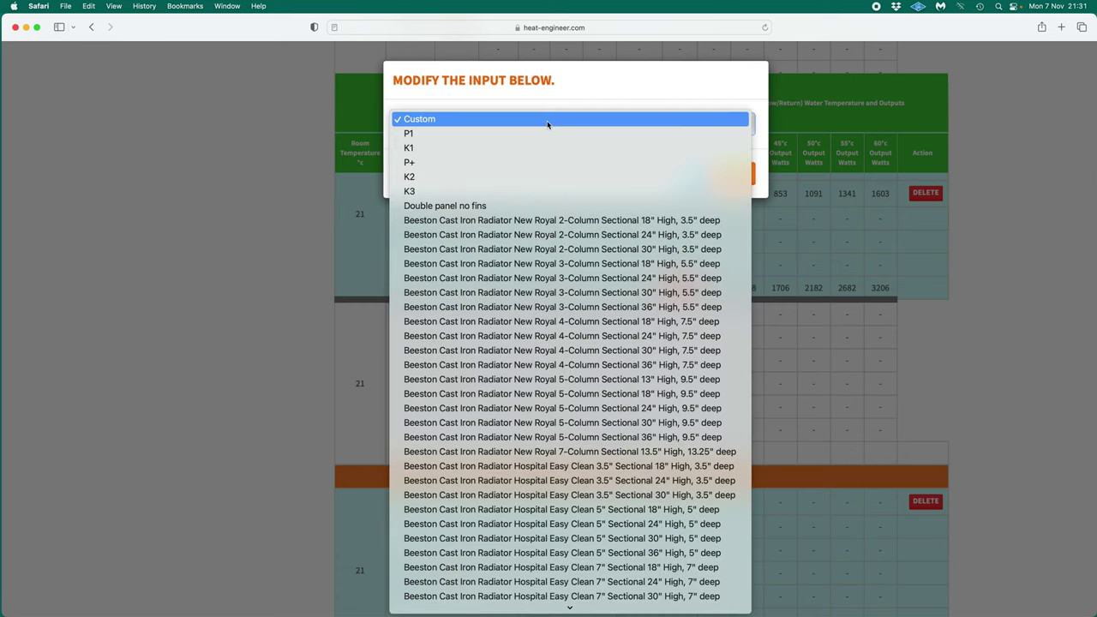
pyautogui.click(476, 178)
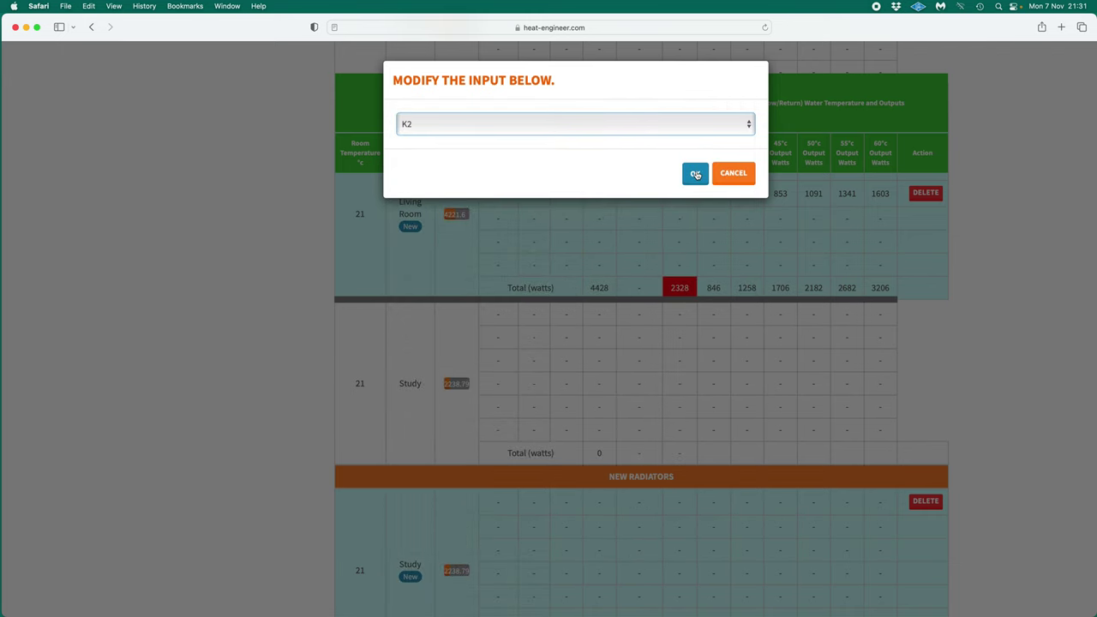
pyautogui.click(696, 175)
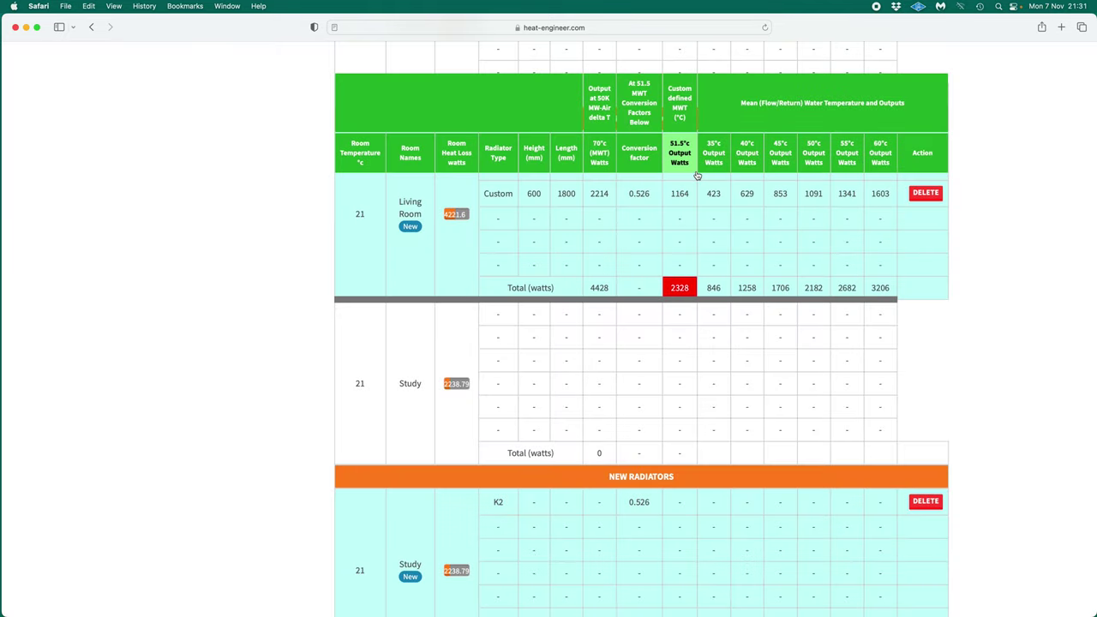
# Size the K2 radiator 600 high by 1500 long, giving 1388 W at 51.5 °C.
pyautogui.click(534, 502)
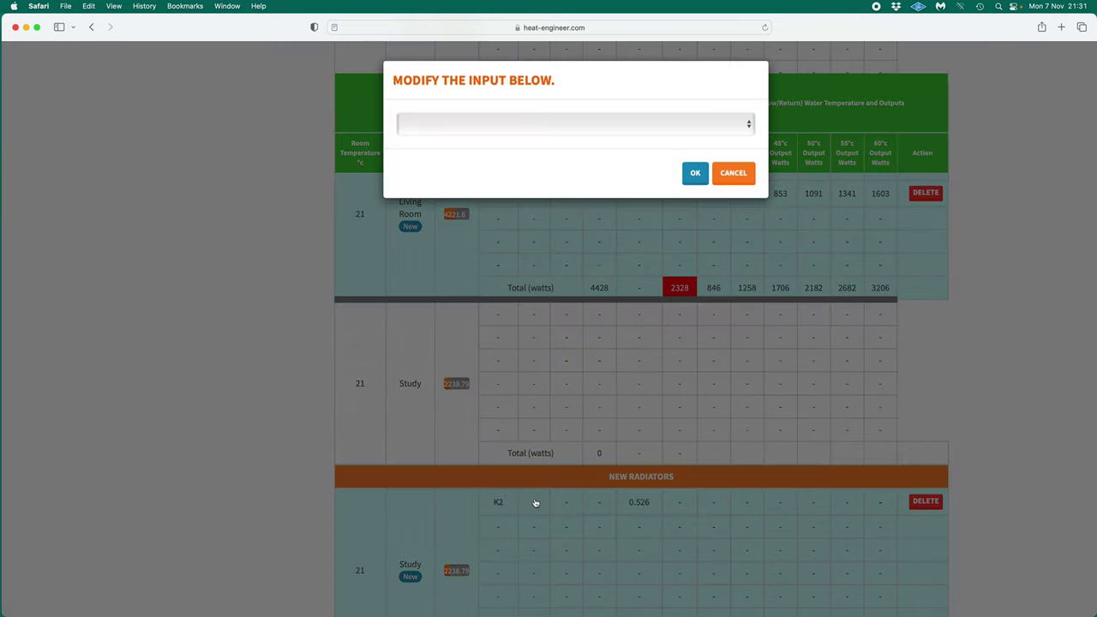
pyautogui.click(500, 124)
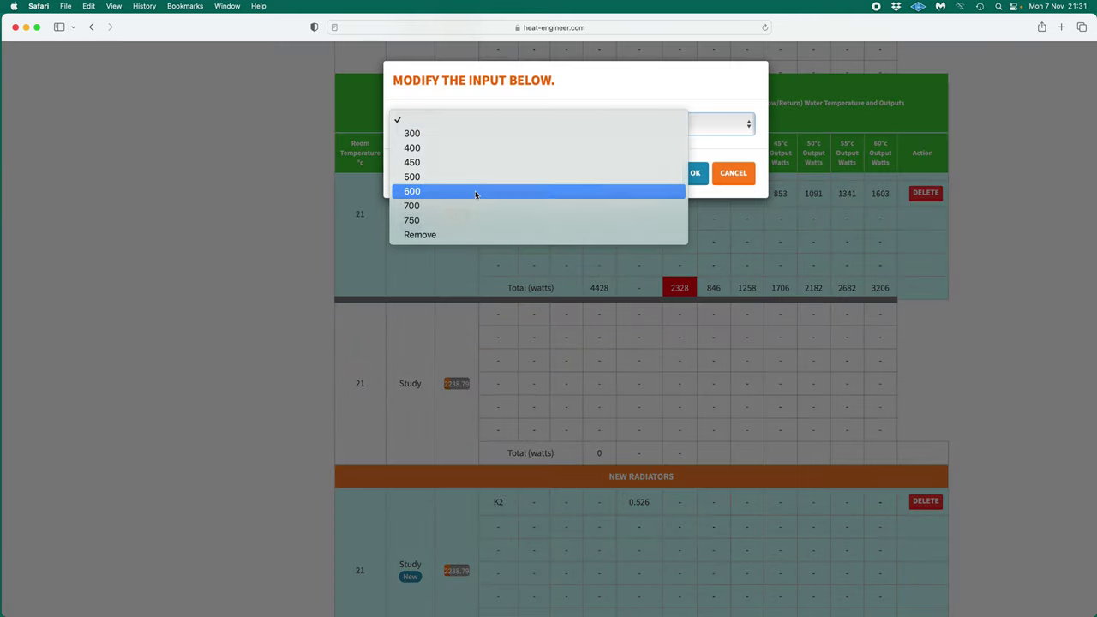
pyautogui.click(477, 191)
pyautogui.click(701, 174)
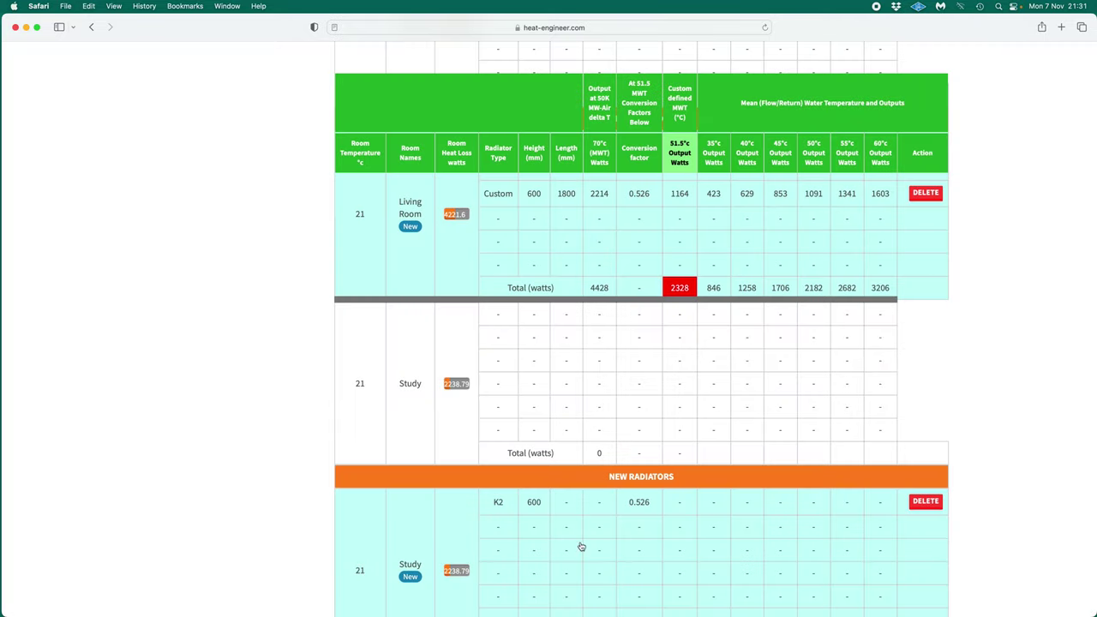
pyautogui.click(566, 505)
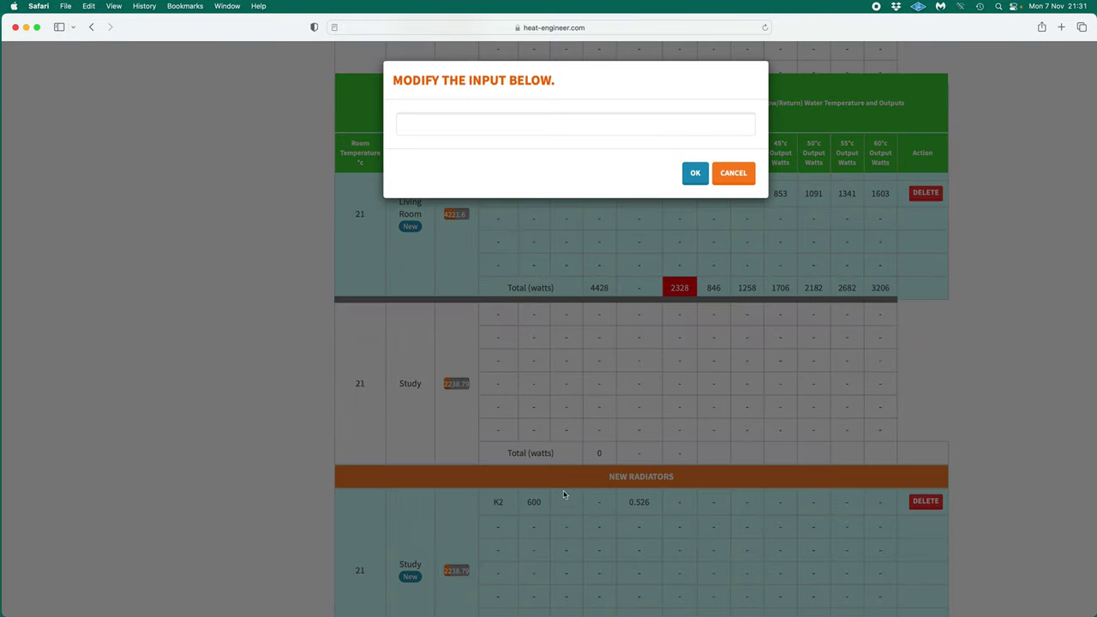
pyautogui.click(465, 127)
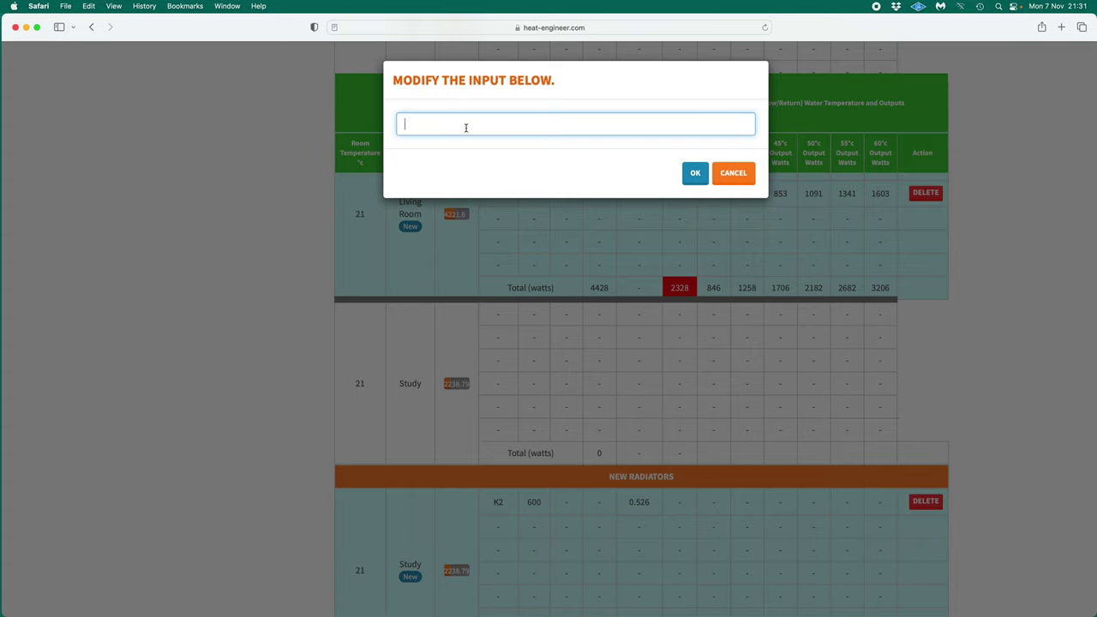
pyautogui.write('1500')
pyautogui.click(695, 174)
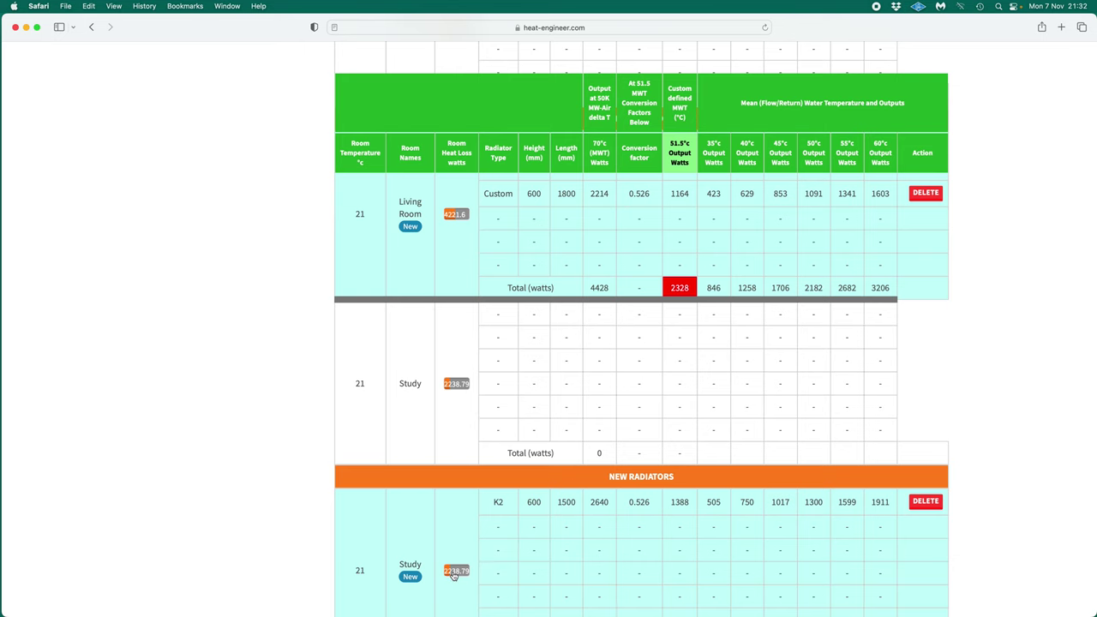
# Shorten the Study K2 radiator to 1200 mm, giving 1111 W at 51.5 °C.
pyautogui.click(565, 504)
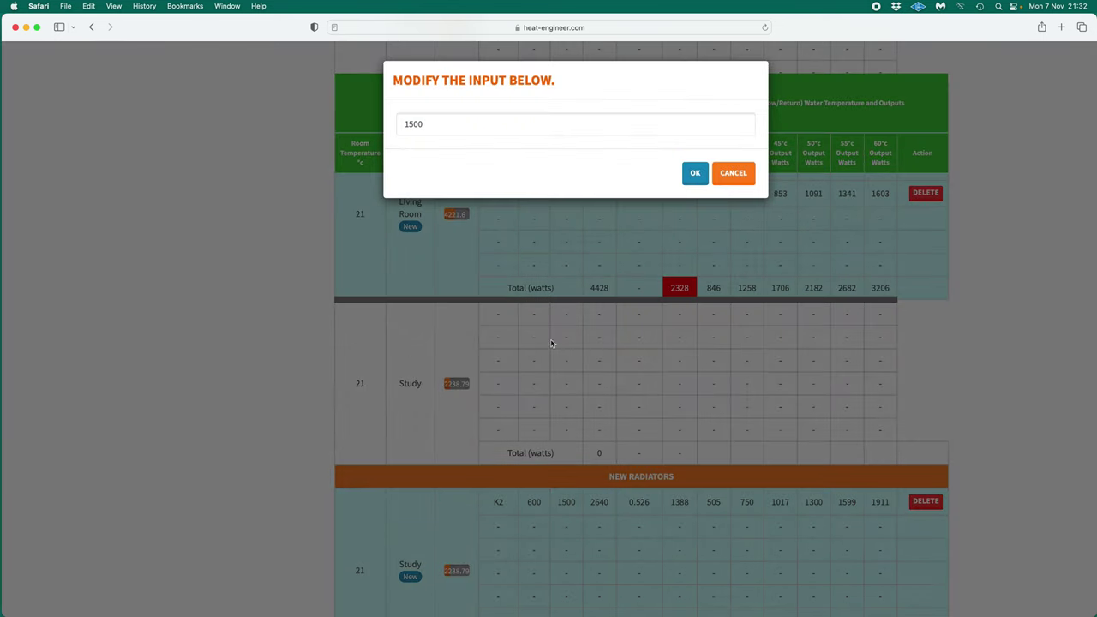
pyautogui.click(426, 123)
pyautogui.press('BackSpace')
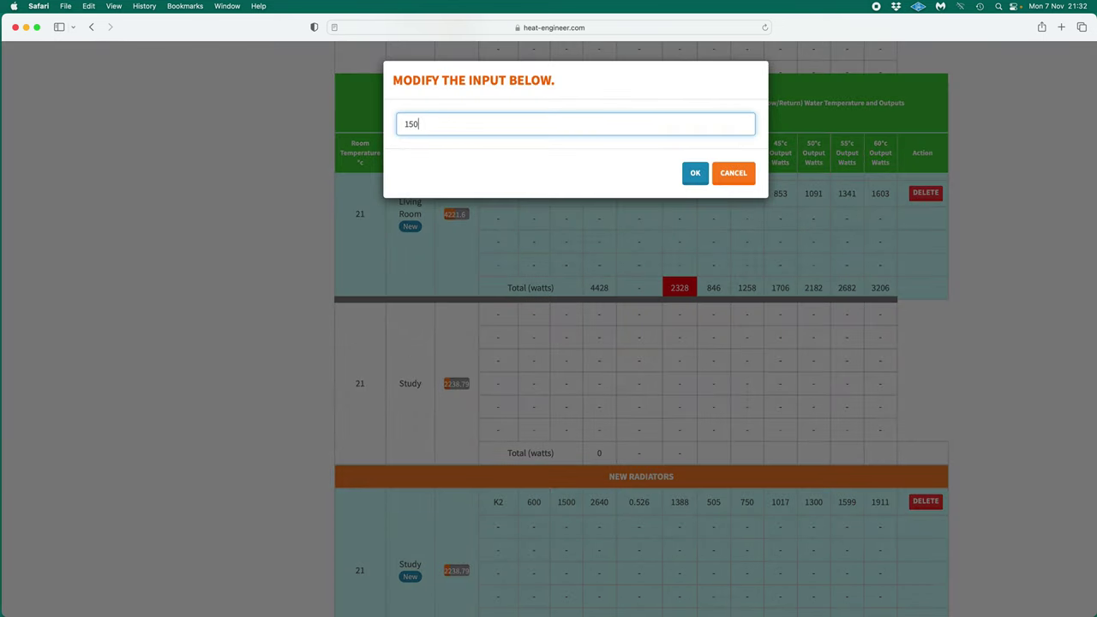
pyautogui.write('200')
pyautogui.click(695, 173)
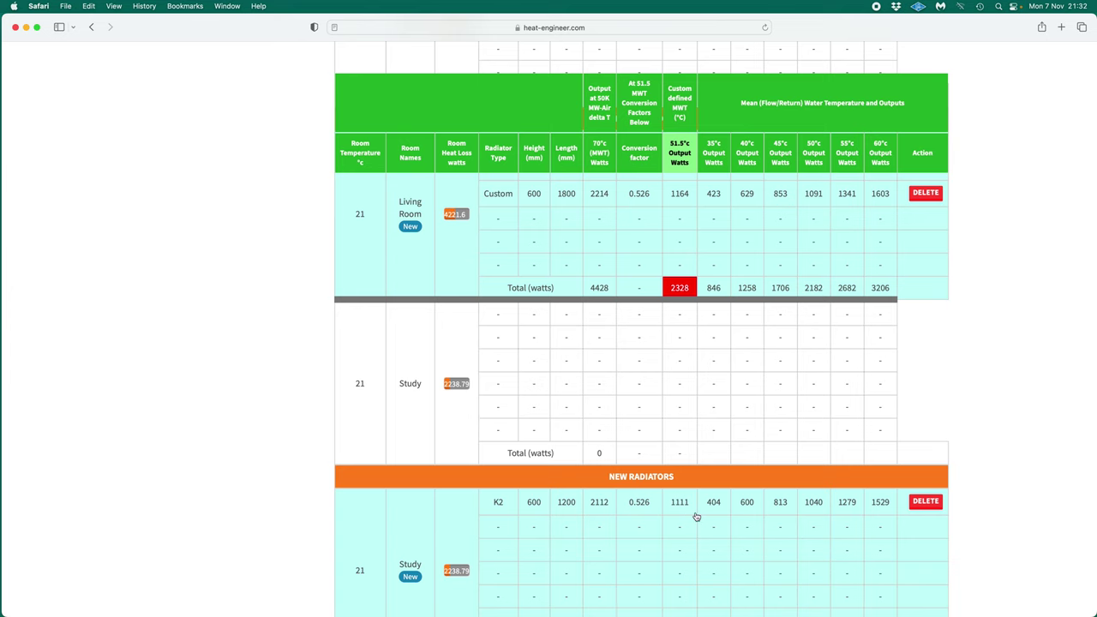
pyautogui.click(498, 525)
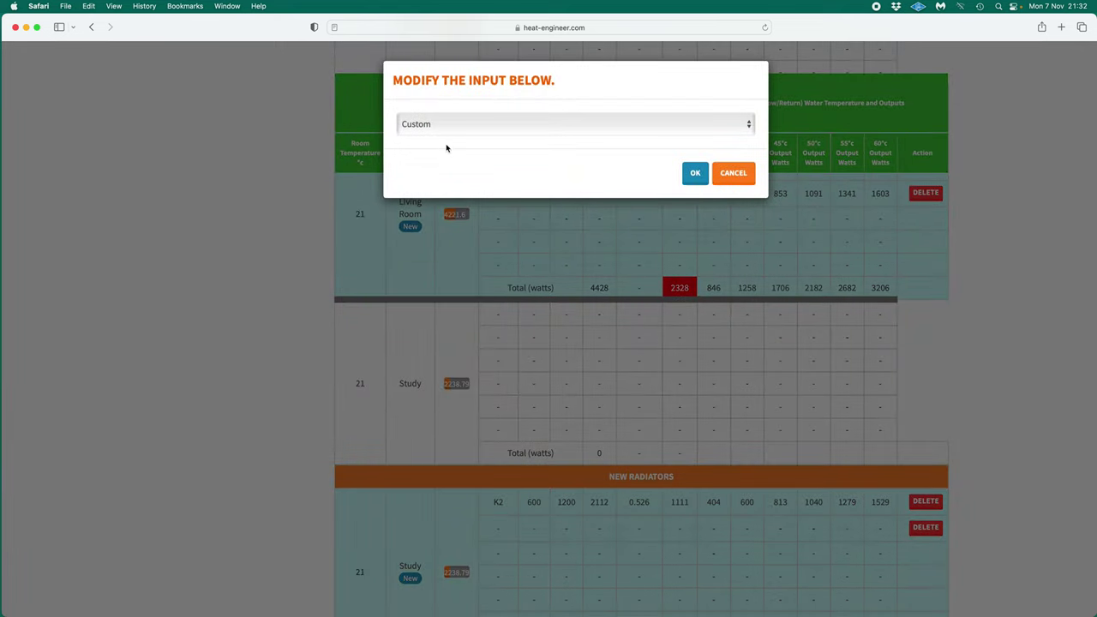
# Set the second Study radiator's type to K2 and its height to 600.
pyautogui.click(446, 127)
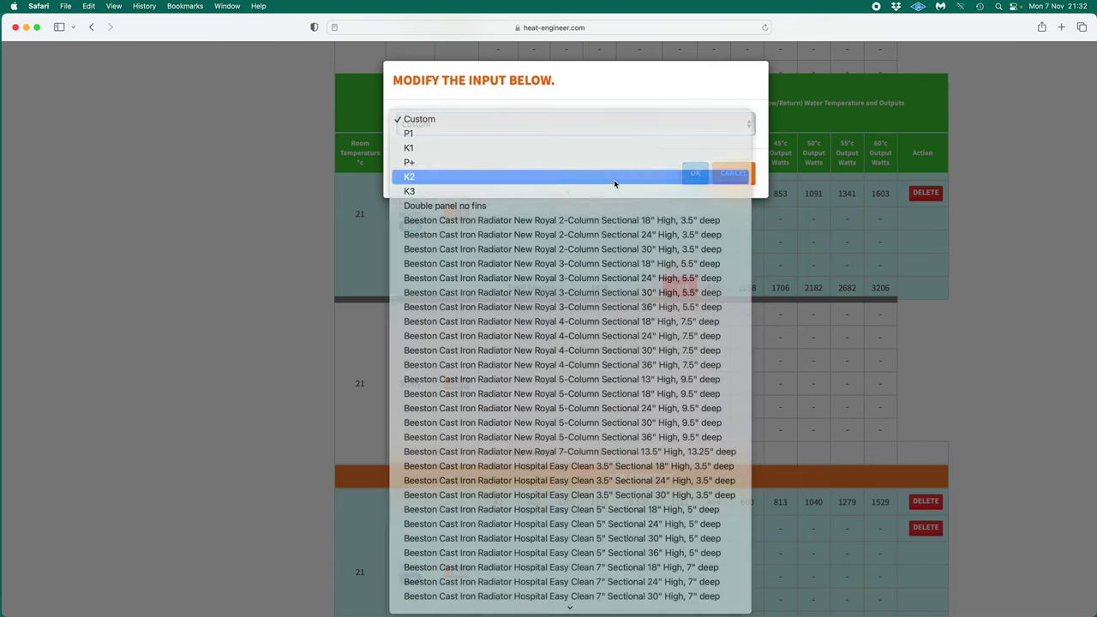
pyautogui.click(614, 184)
pyautogui.click(693, 174)
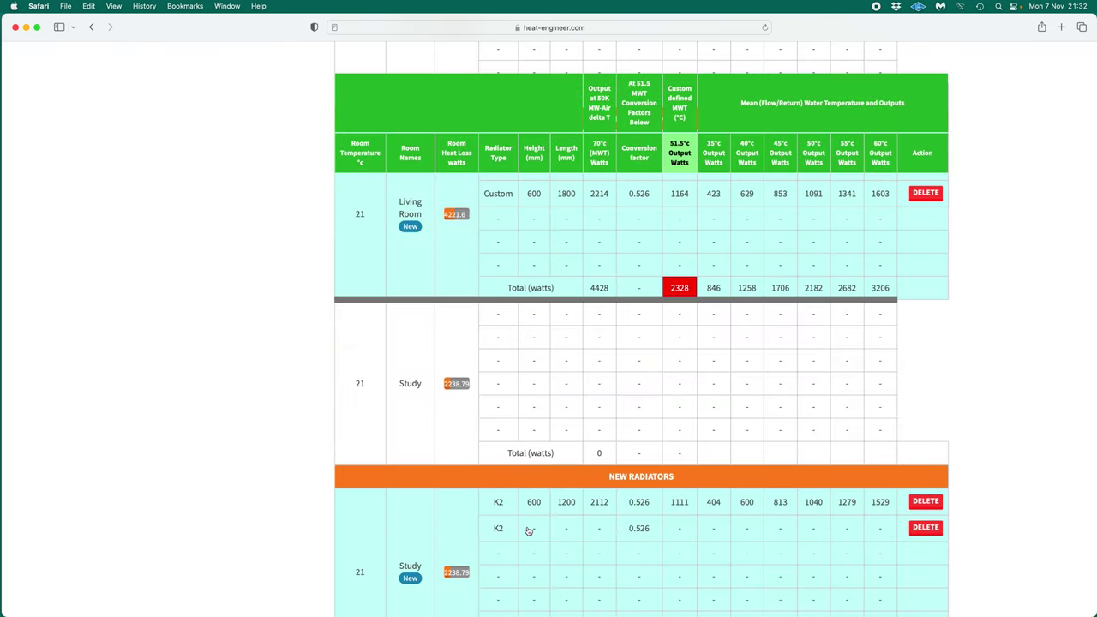
pyautogui.click(528, 531)
pyautogui.click(467, 127)
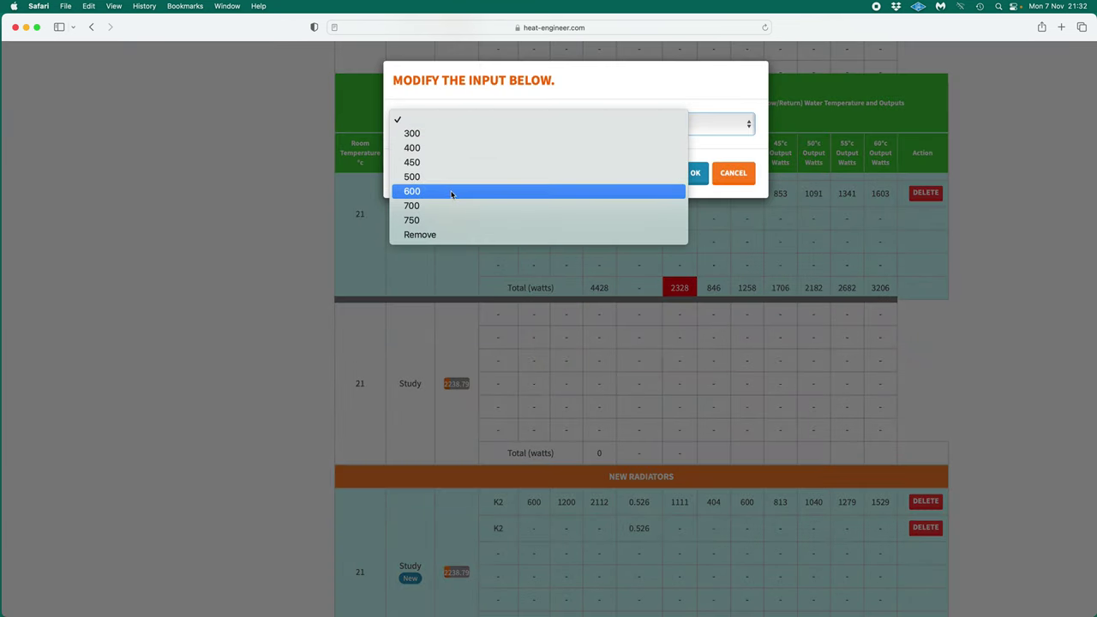
pyautogui.click(638, 190)
pyautogui.click(694, 174)
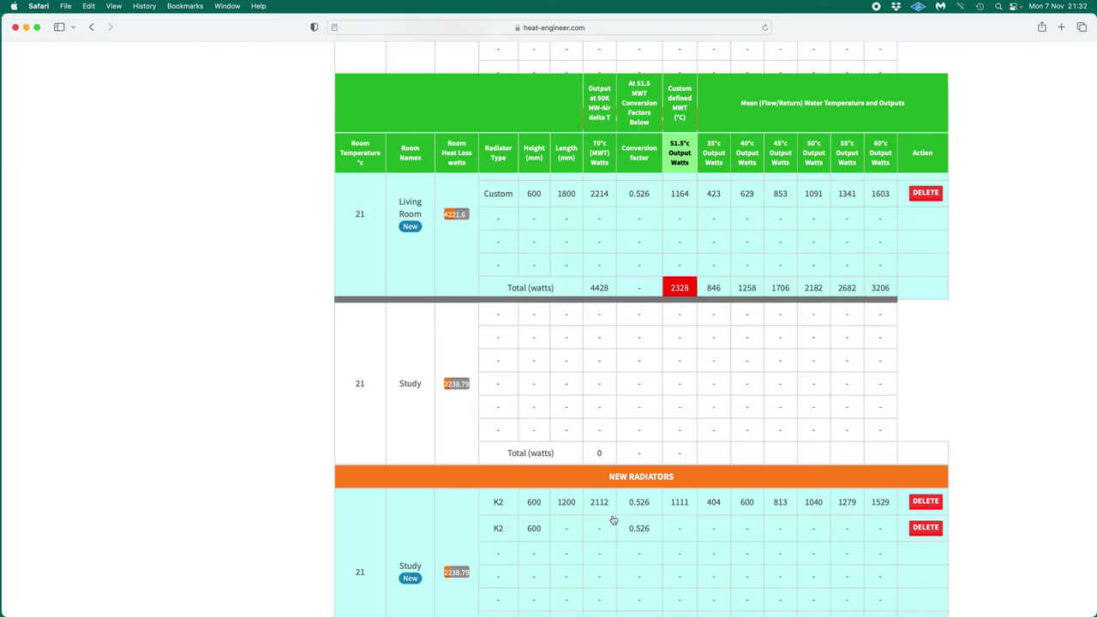
# Give the second K2 radiator a length of 1200, then select its 600 height cell.
pyautogui.click(569, 531)
pyautogui.click(433, 125)
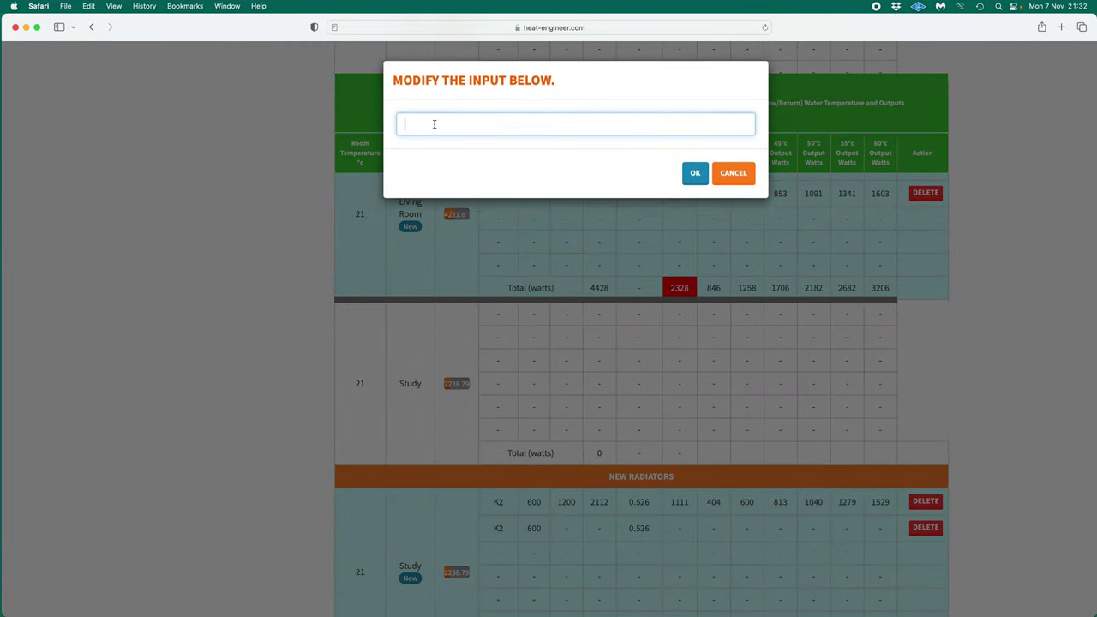
pyautogui.write('122')
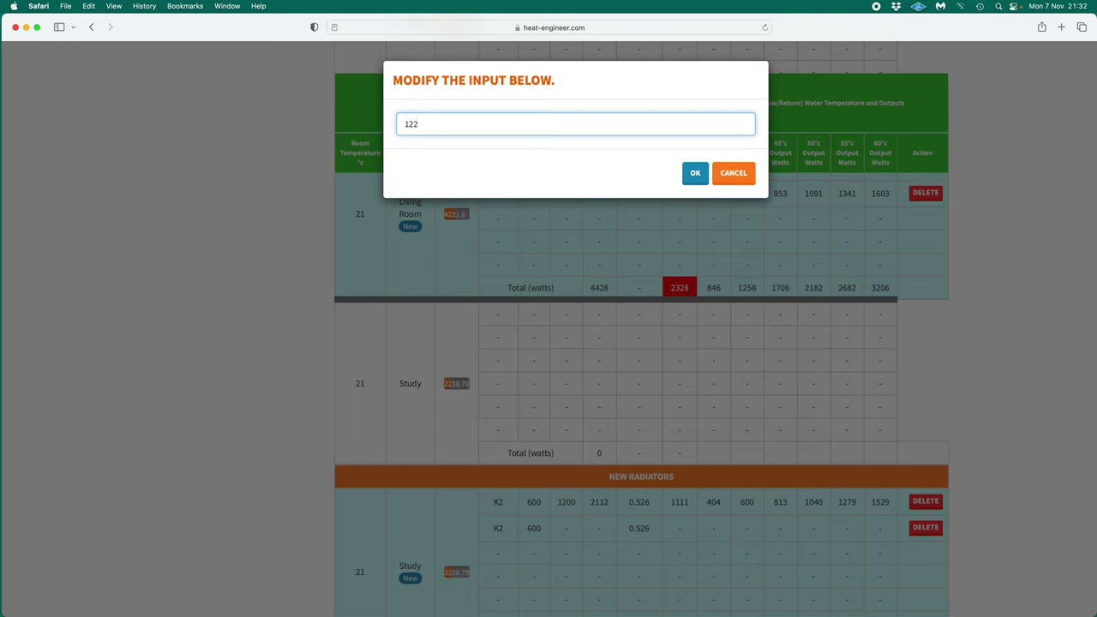
pyautogui.write('00')
pyautogui.click(695, 173)
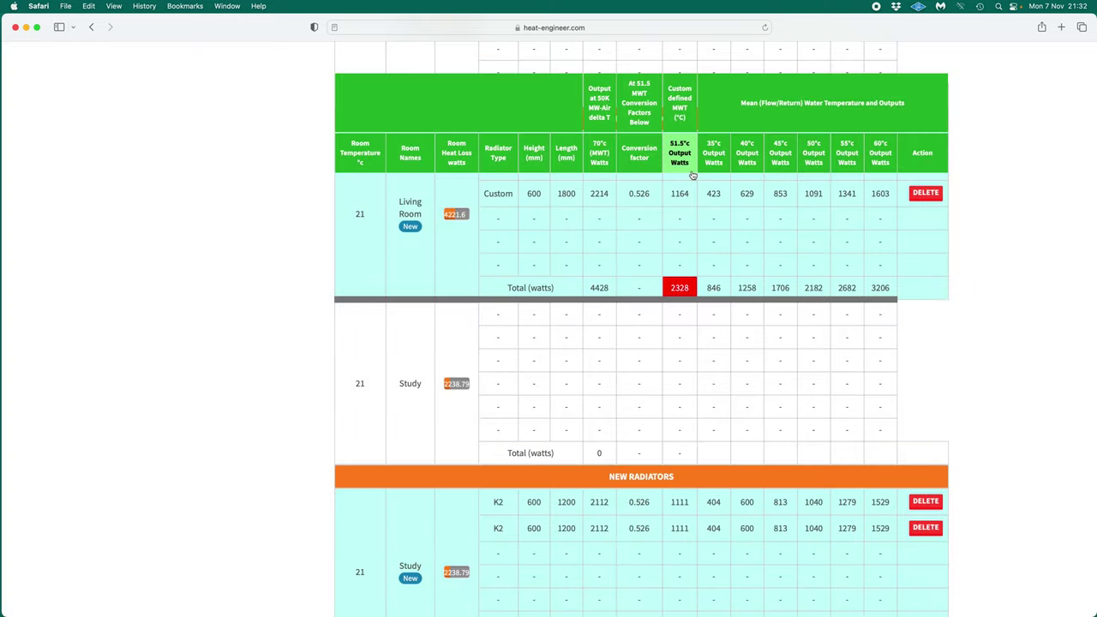
pyautogui.scroll(-2, 711, 542)
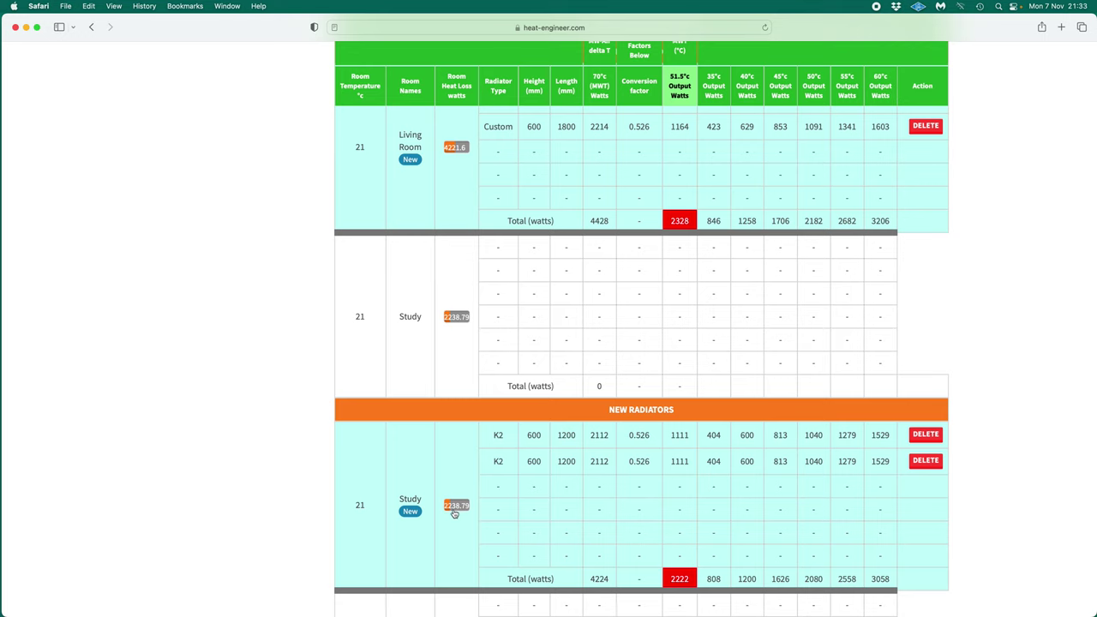
pyautogui.click(533, 464)
# Raise both Study K2 radiators to 700 high, bringing the 51.5°C total to 2474 W.
pyautogui.click(442, 124)
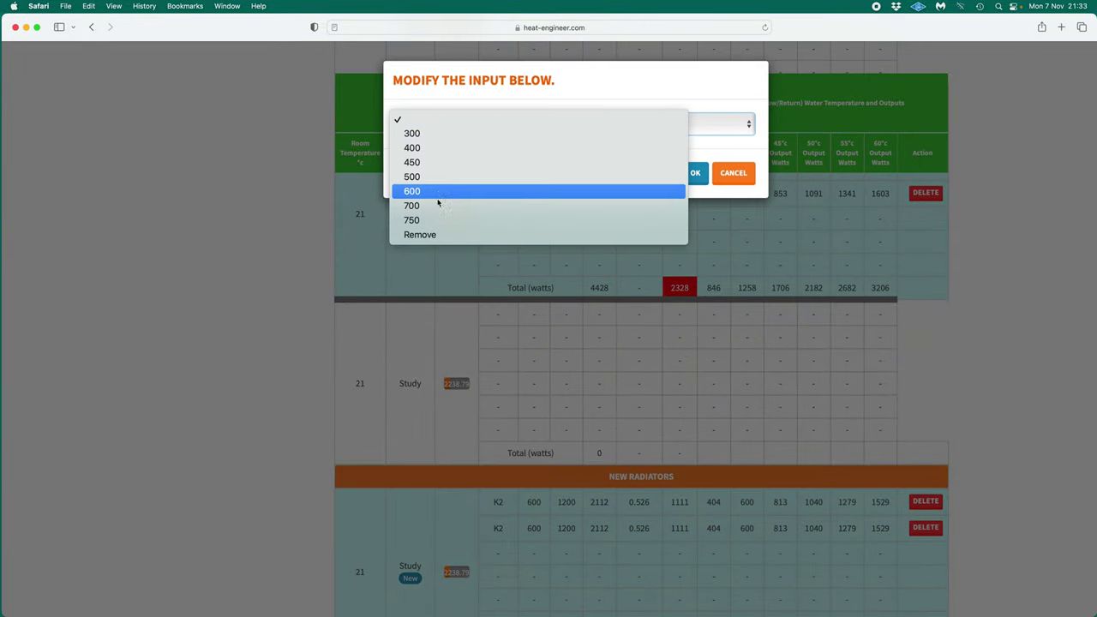
pyautogui.click(438, 205)
pyautogui.click(694, 173)
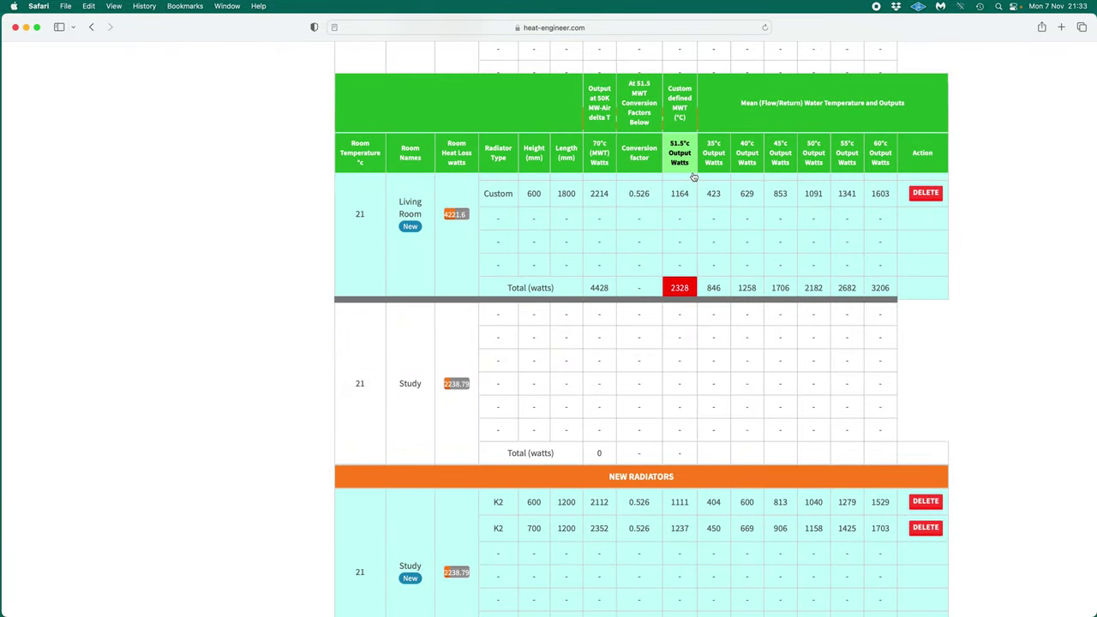
pyautogui.click(534, 502)
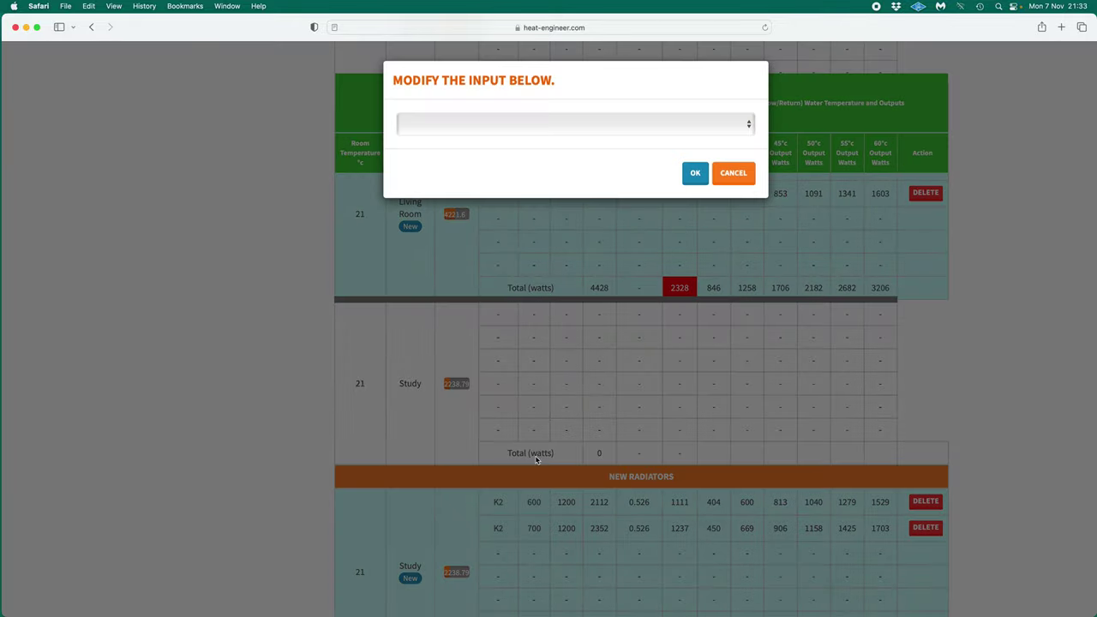
pyautogui.click(477, 125)
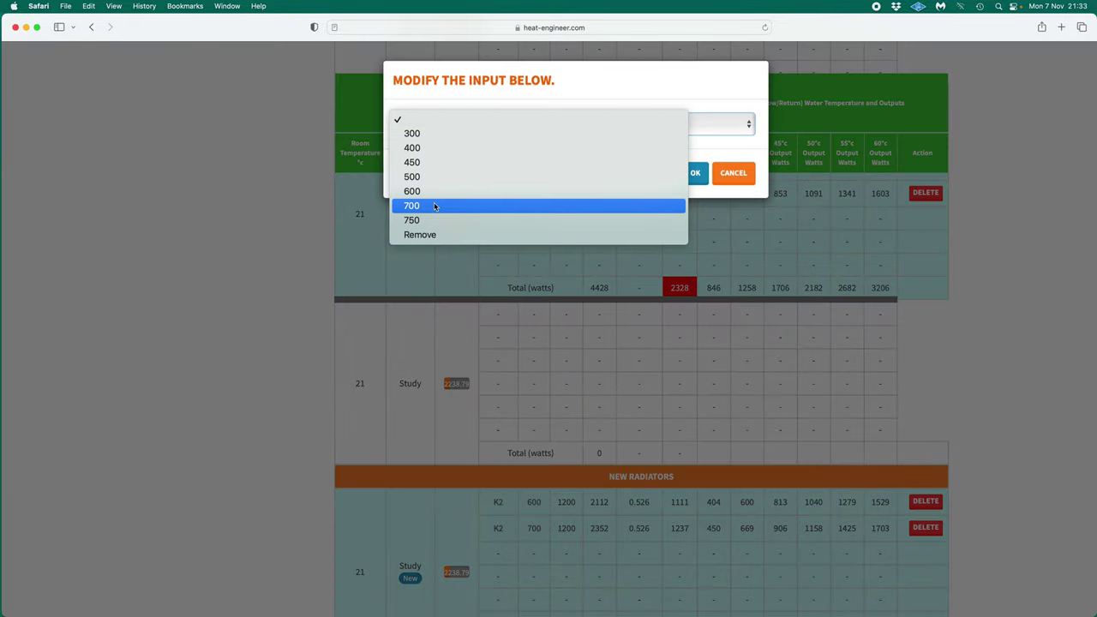
pyautogui.click(434, 206)
pyautogui.click(694, 173)
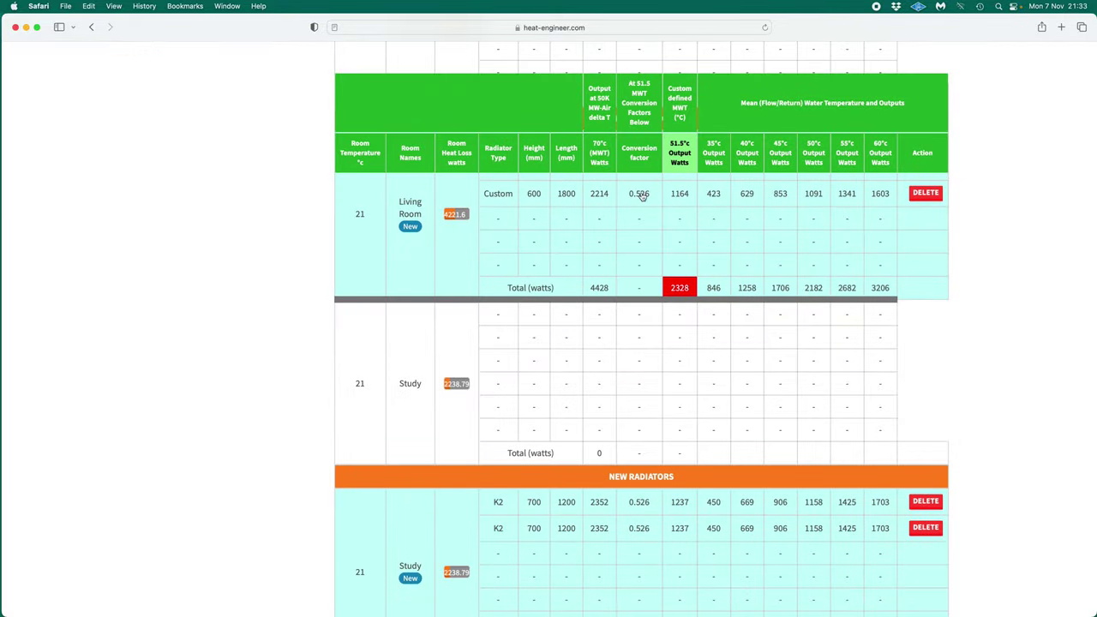
pyautogui.scroll(-3, 584, 457)
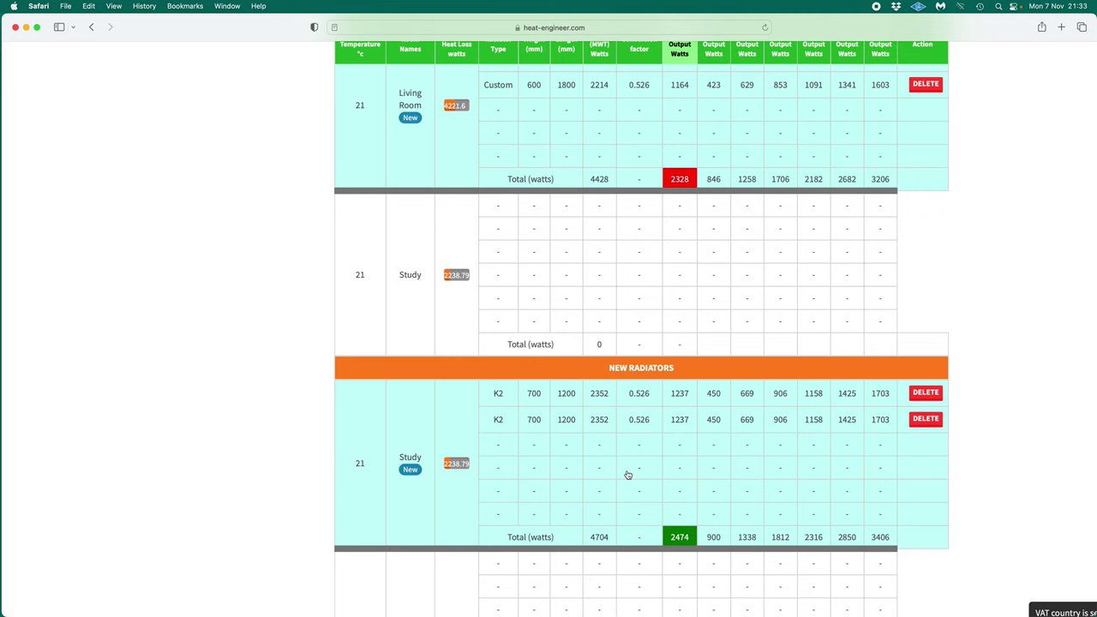
pyautogui.scroll(15, 606, 430)
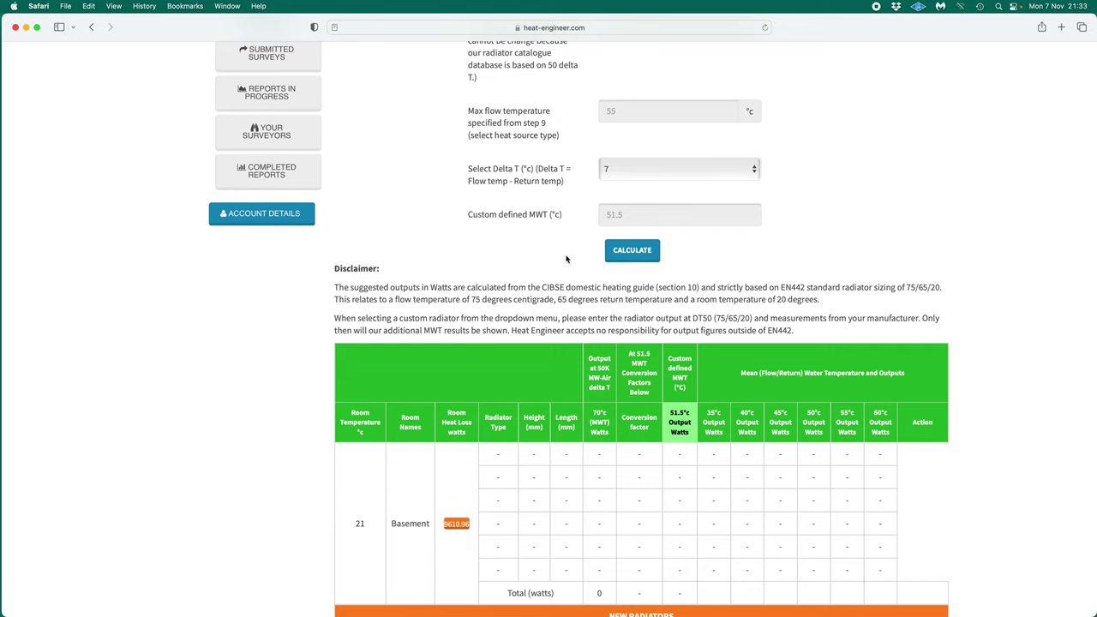
pyautogui.scroll(-6, 549, 257)
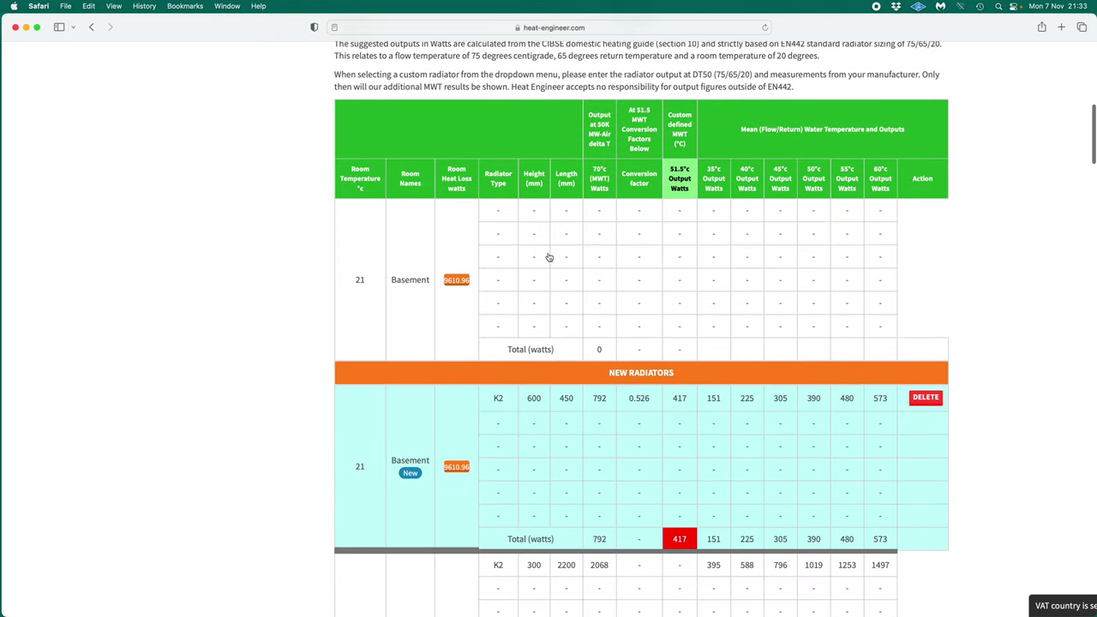
pyautogui.scroll(-7, 533, 292)
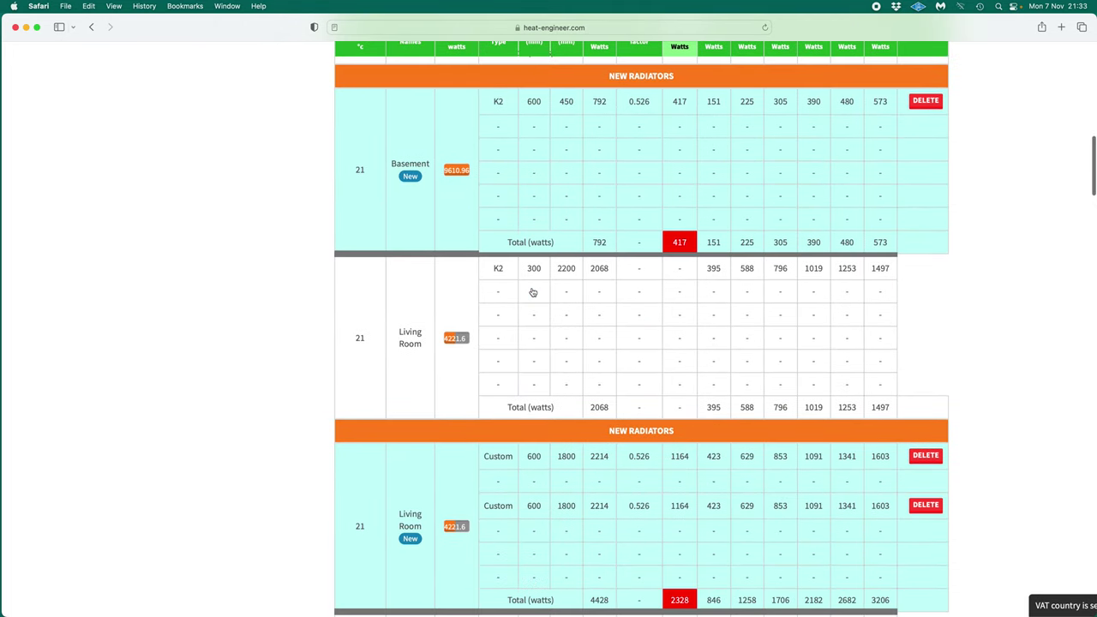
pyautogui.scroll(-5, 532, 292)
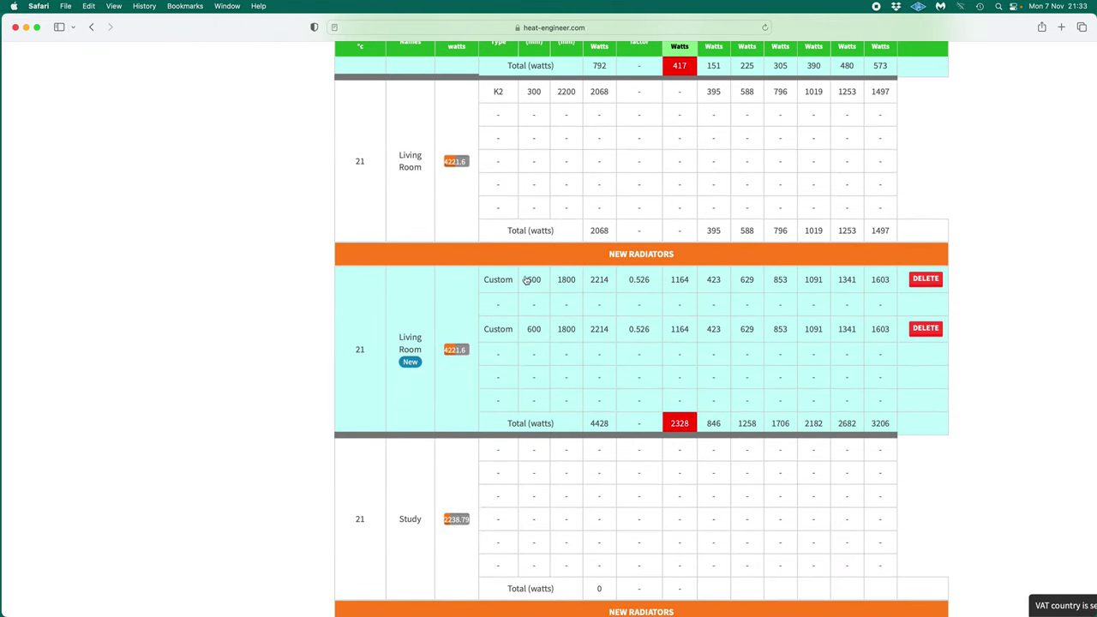
pyautogui.scroll(-1, 534, 270)
pyautogui.scroll(-6, 535, 263)
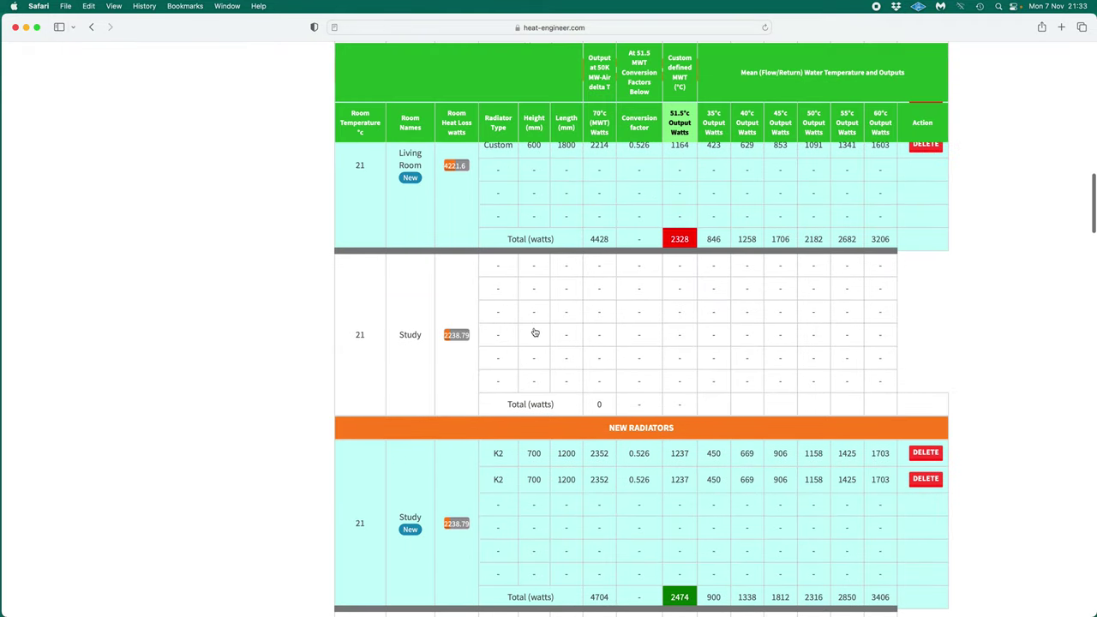